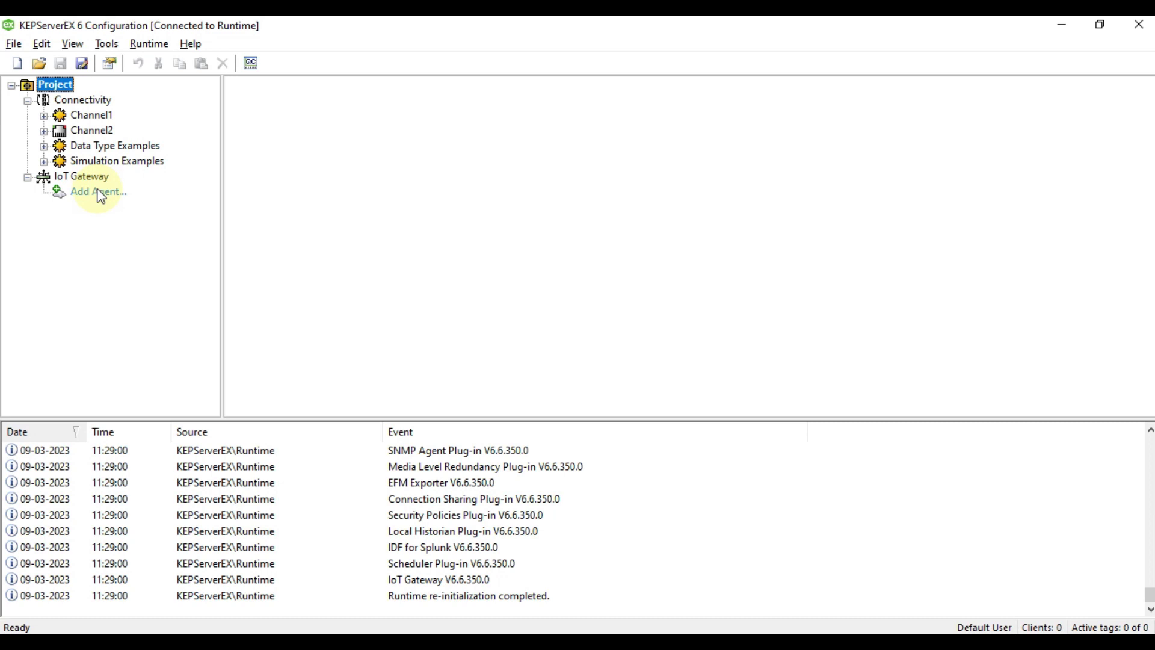
Try MQTT Client as the new IoT Gateway agent type, then close the New Agent dialog unsaved.
left_click(82, 193)
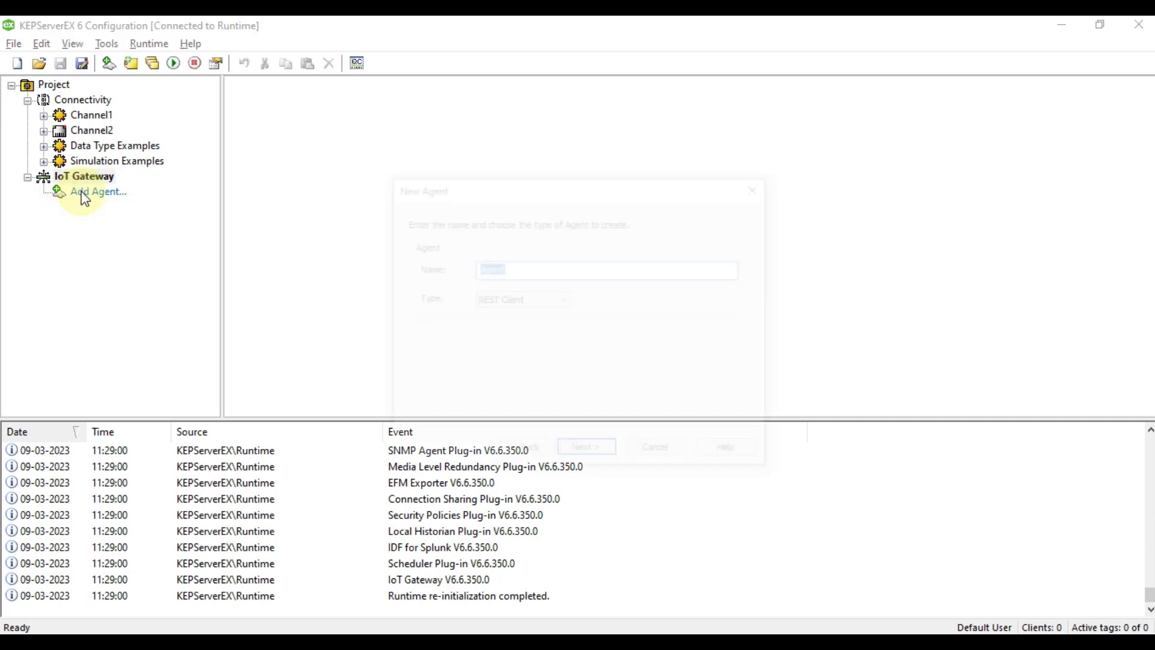
left_click(514, 306)
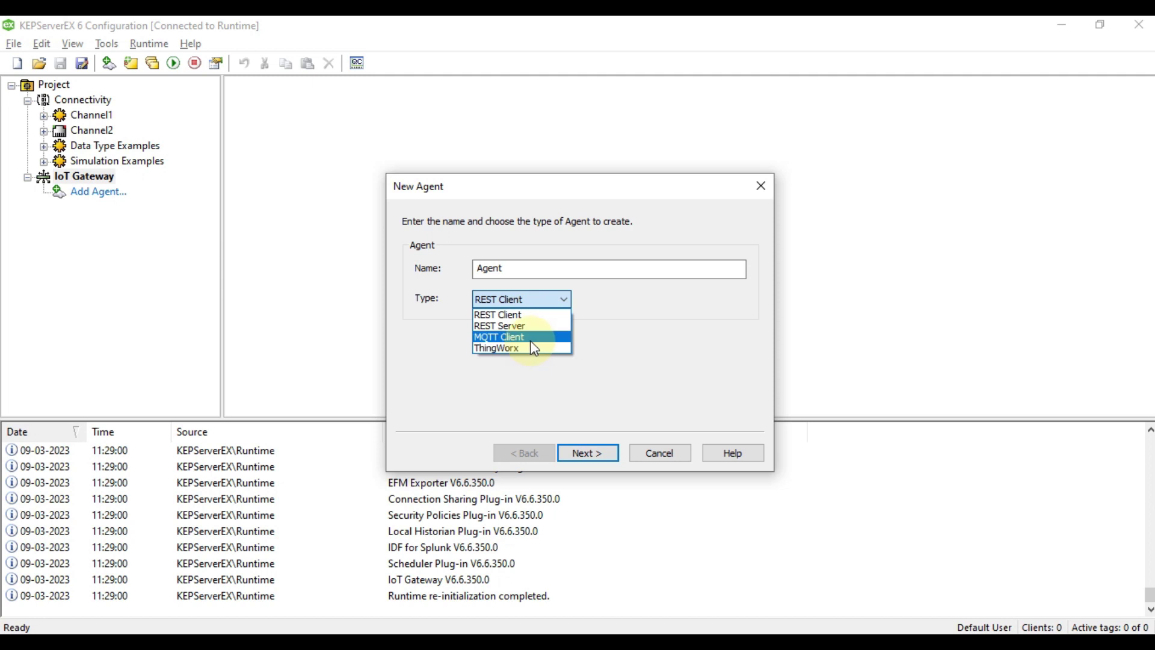
left_click(531, 338)
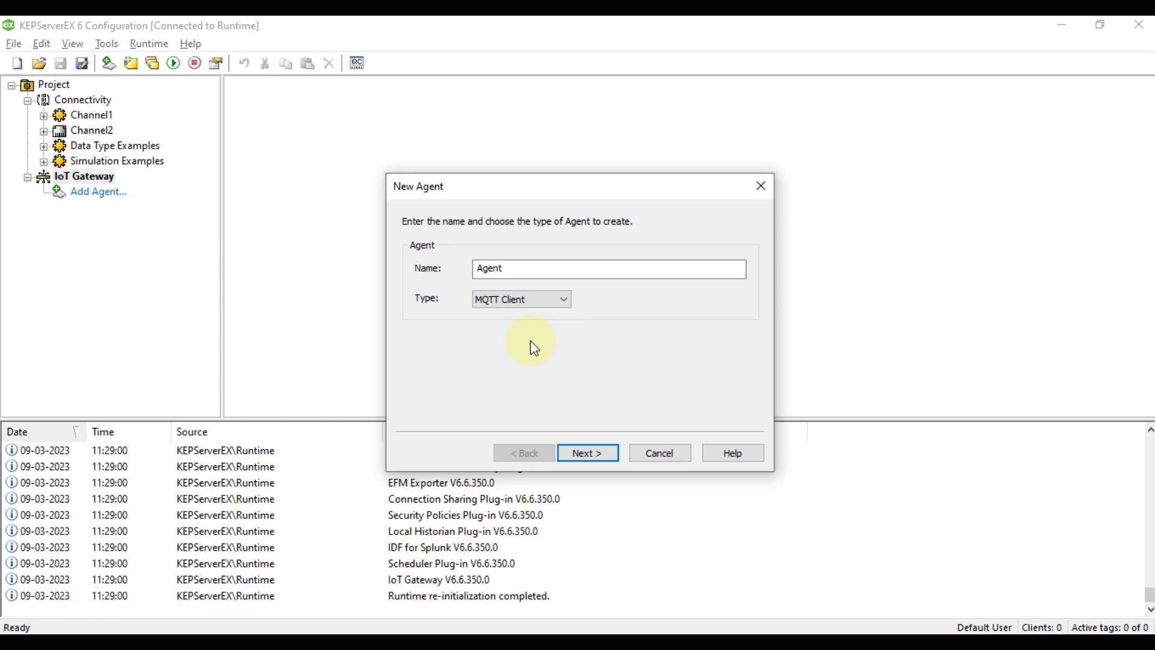
left_click(761, 186)
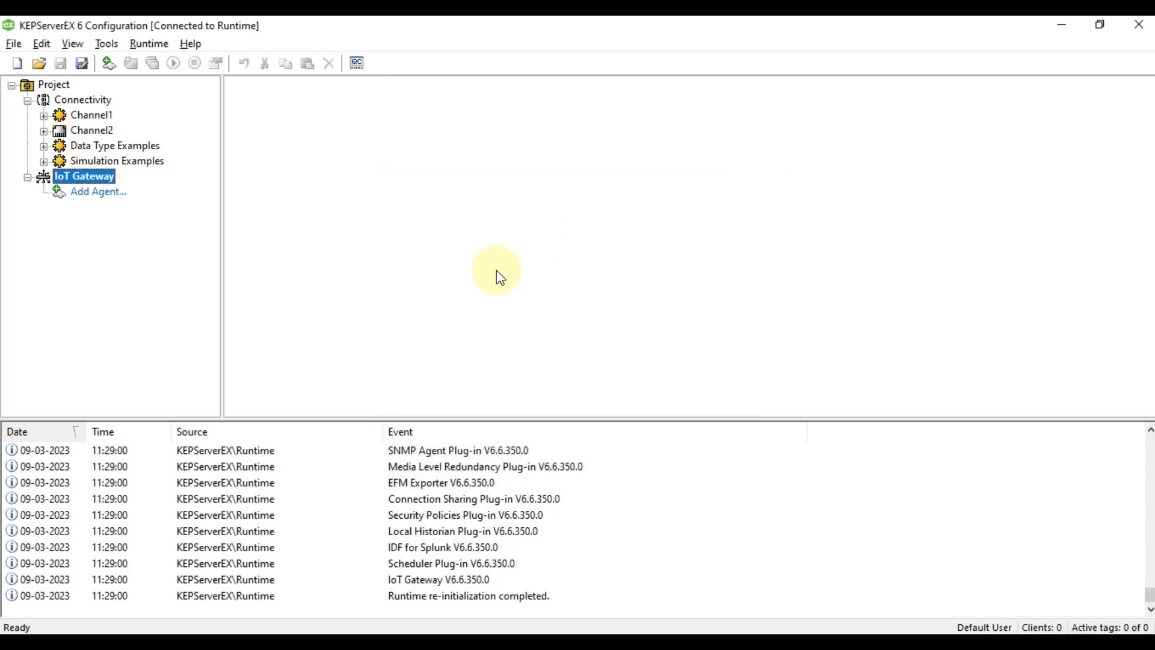
Create a new agent named 'MQTT Agent' of type MQTT Client and advance to its Broker page.
left_click(93, 198)
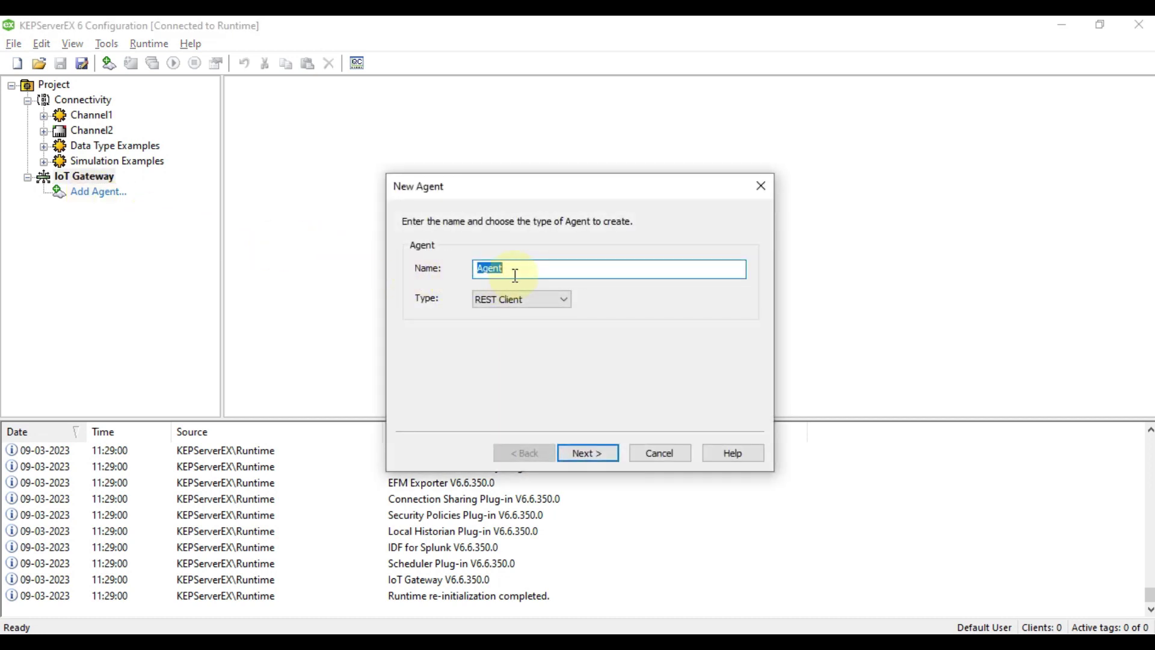
type("MQTT Agent")
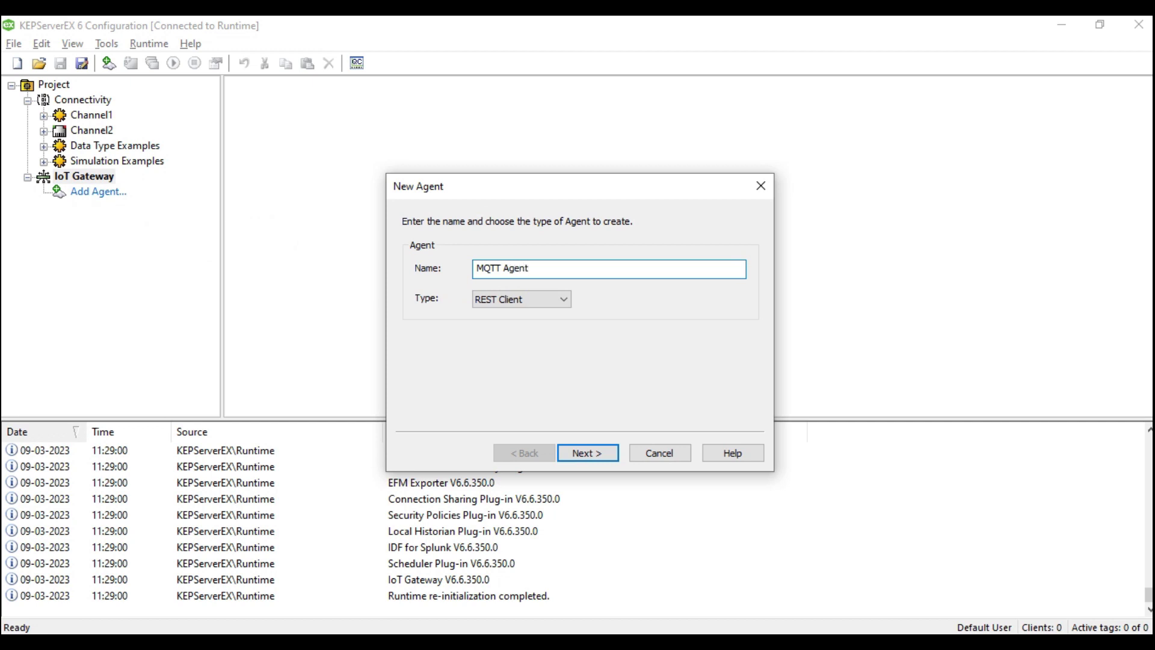
left_click(549, 298)
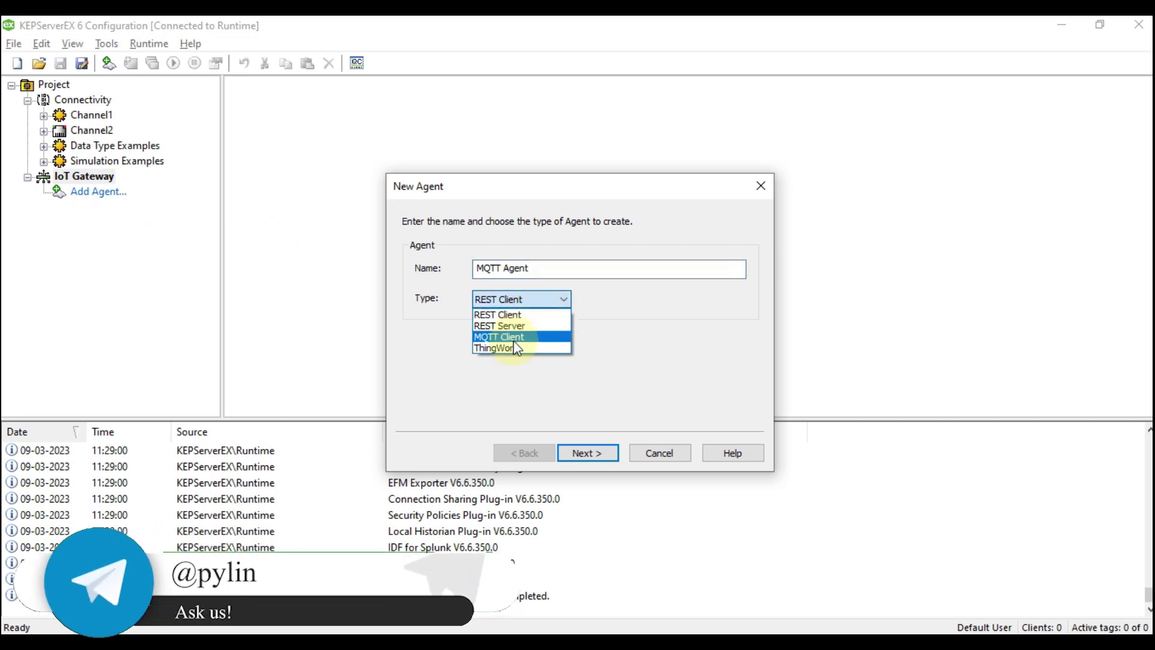
left_click(514, 340)
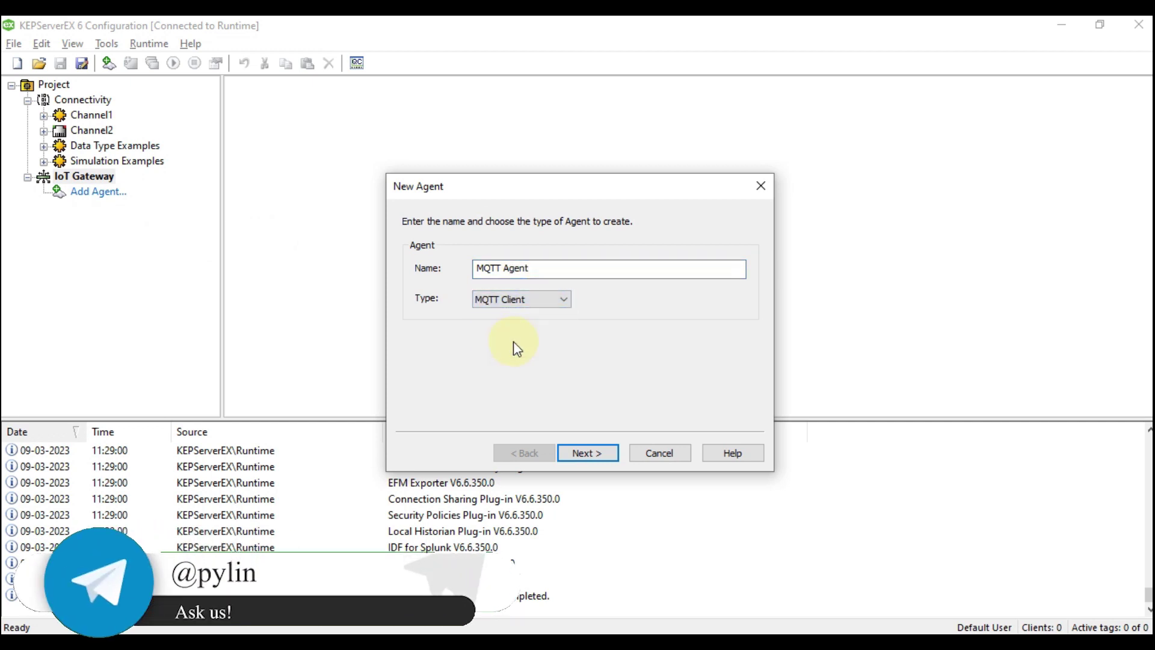
left_click(587, 456)
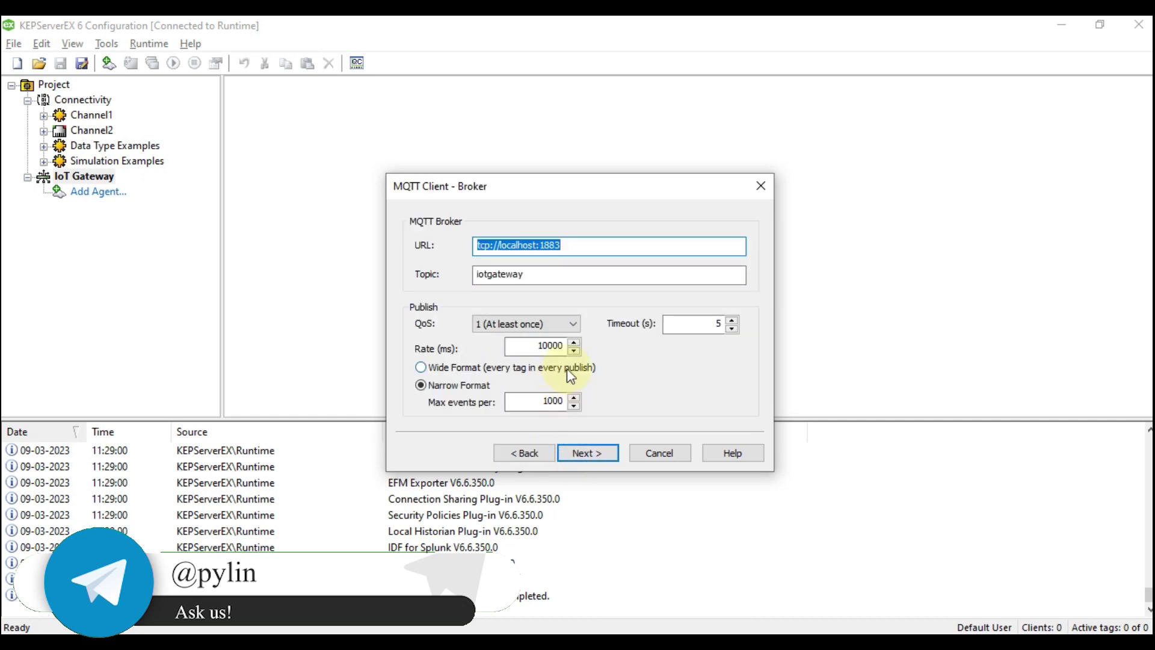
Review the broker URL tcp://localhost:1883 and its port, leaving it unchanged.
left_click(633, 242)
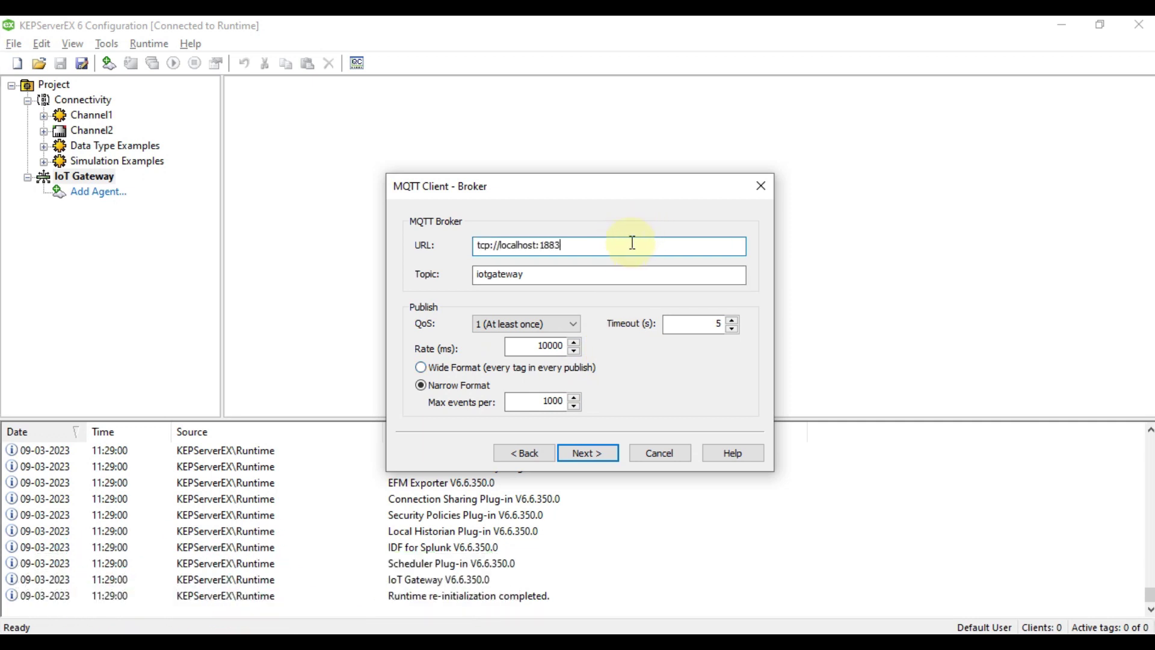
double_click(522, 245)
left_click(550, 245)
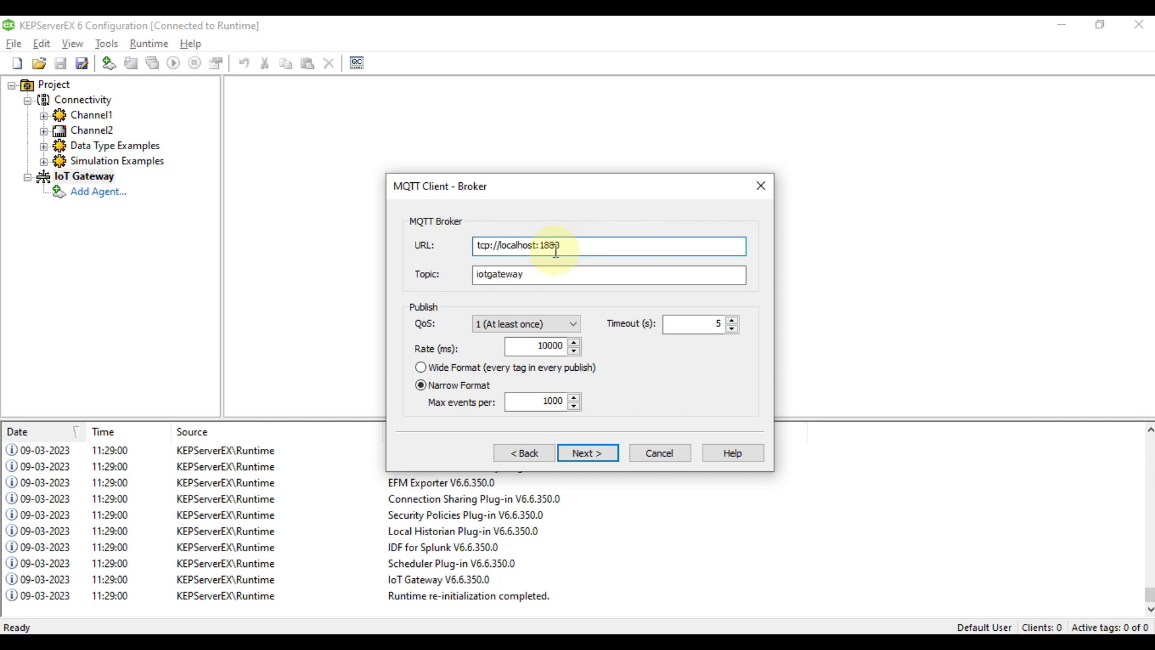
left_click_drag(563, 246, 541, 248)
double_click(541, 246)
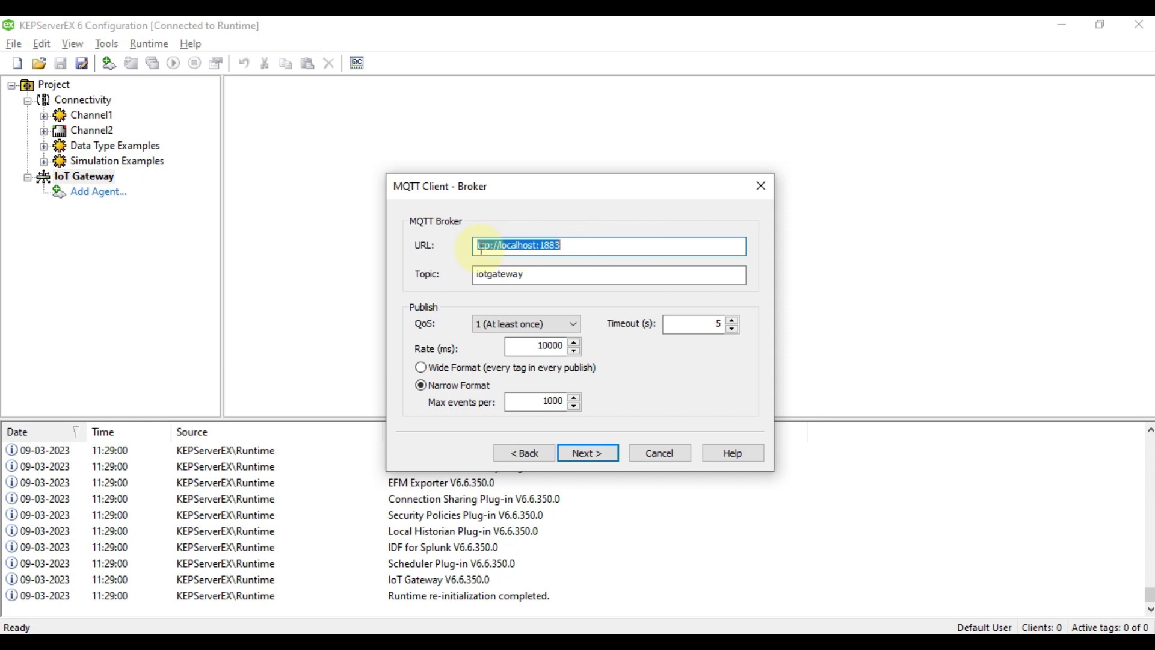
Set the topic to KEPServerEX-IOT-Gateway and the publish rate to 1000 ms.
double_click(552, 279)
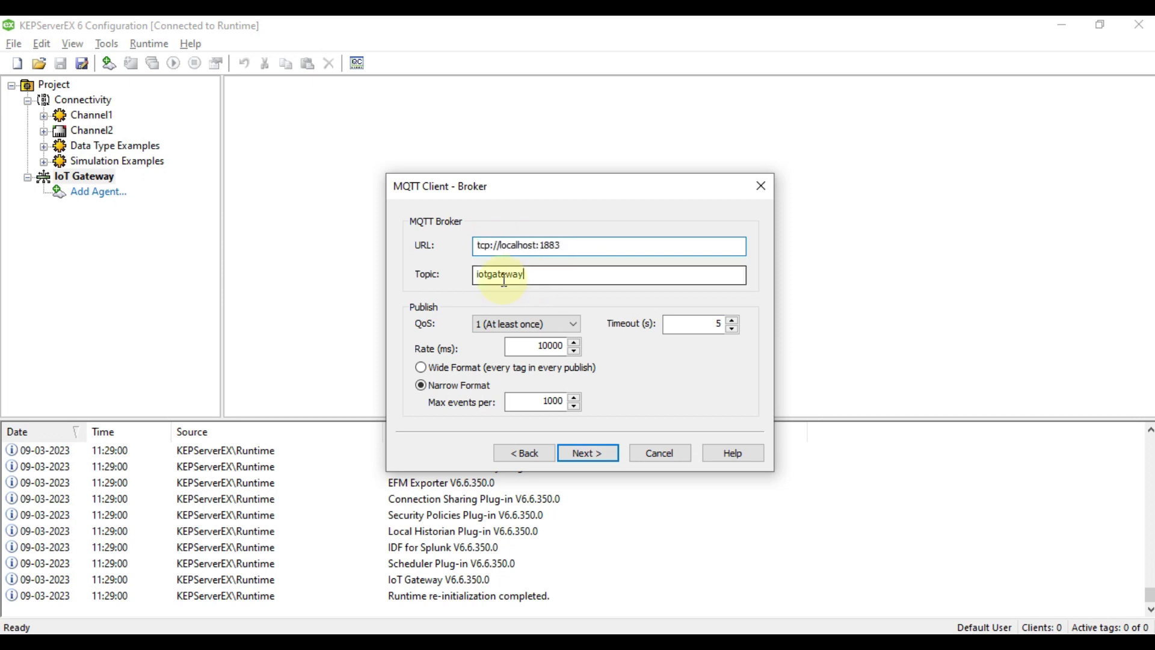
type("KEP")
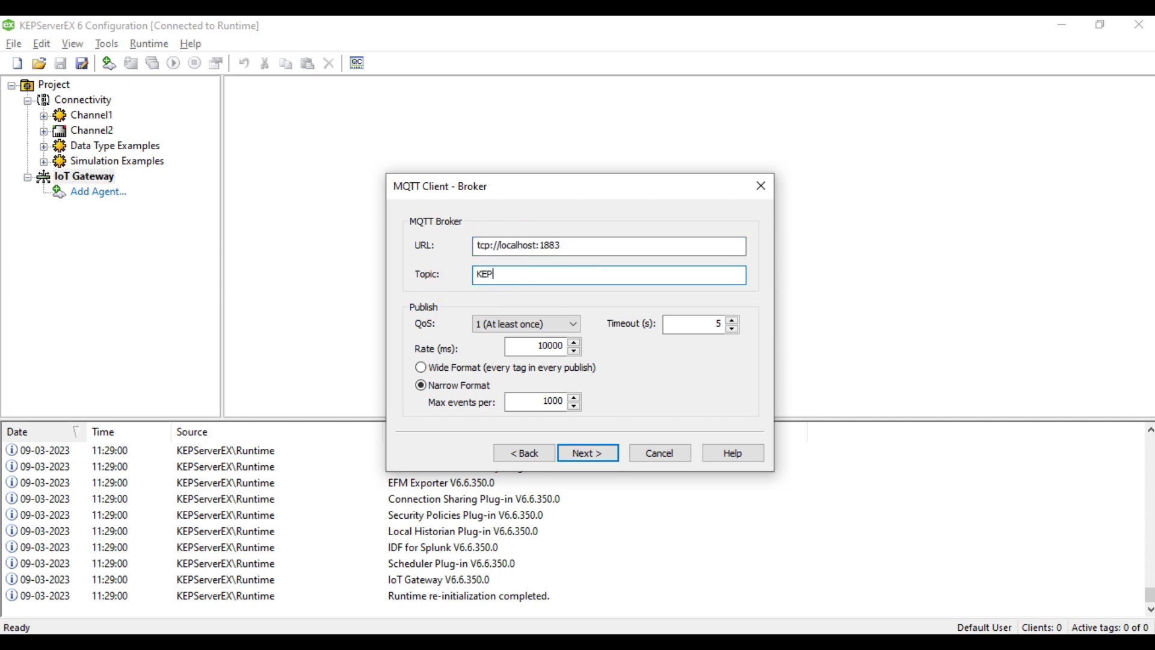
type("ServerEX-I")
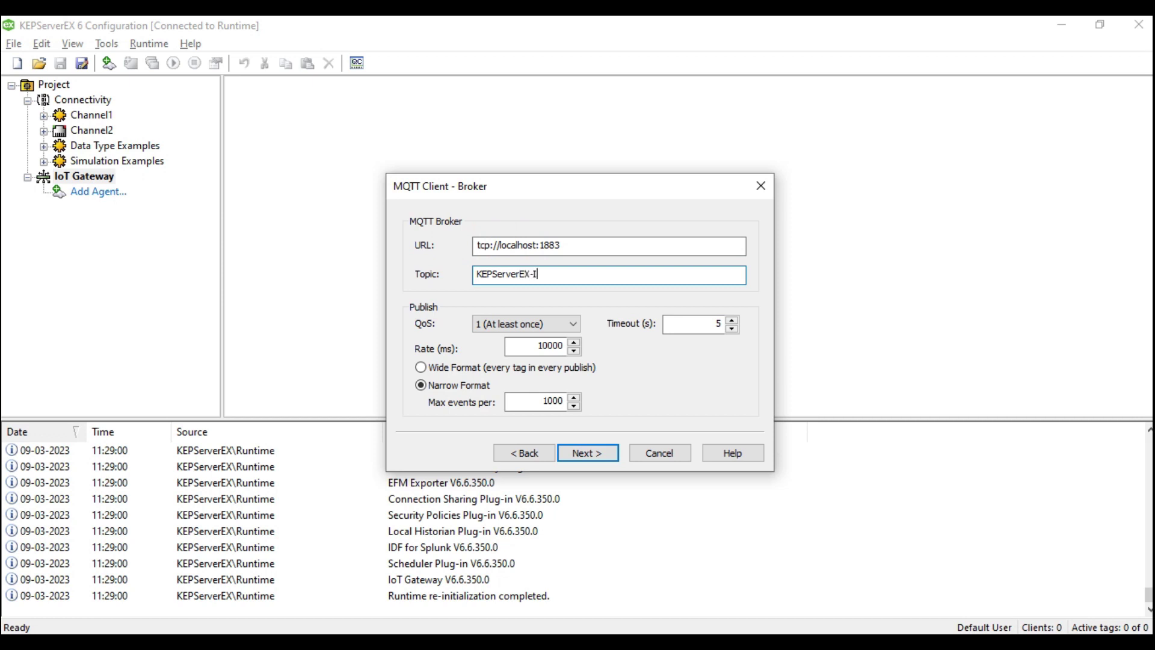
type("OT-Gateway")
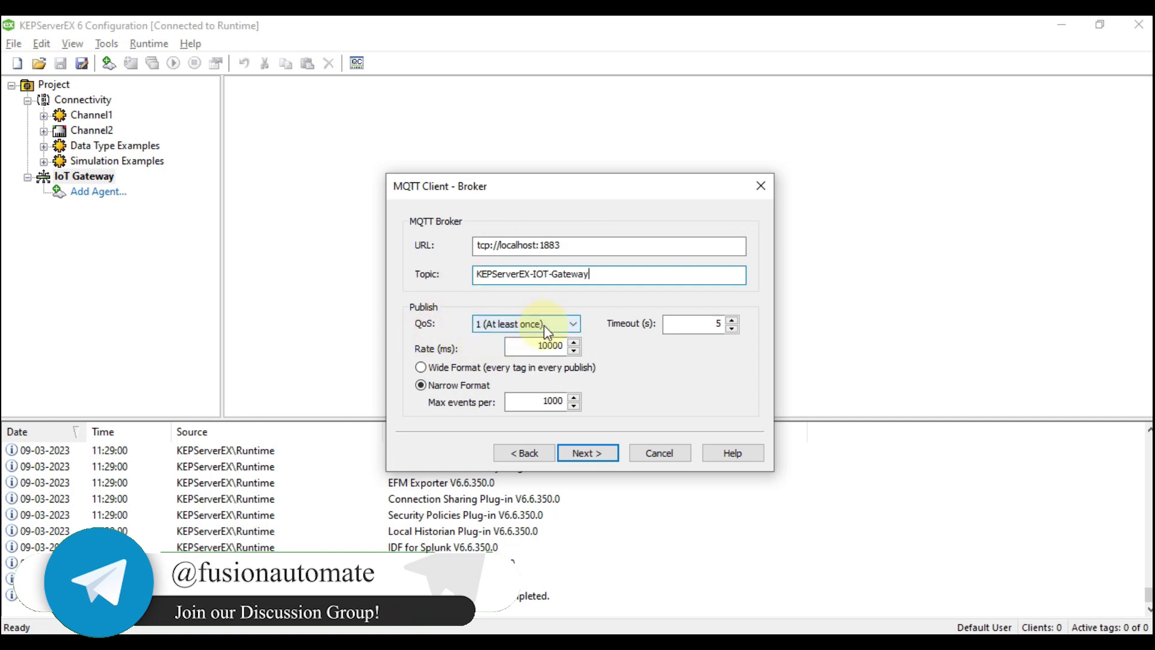
left_click(565, 347)
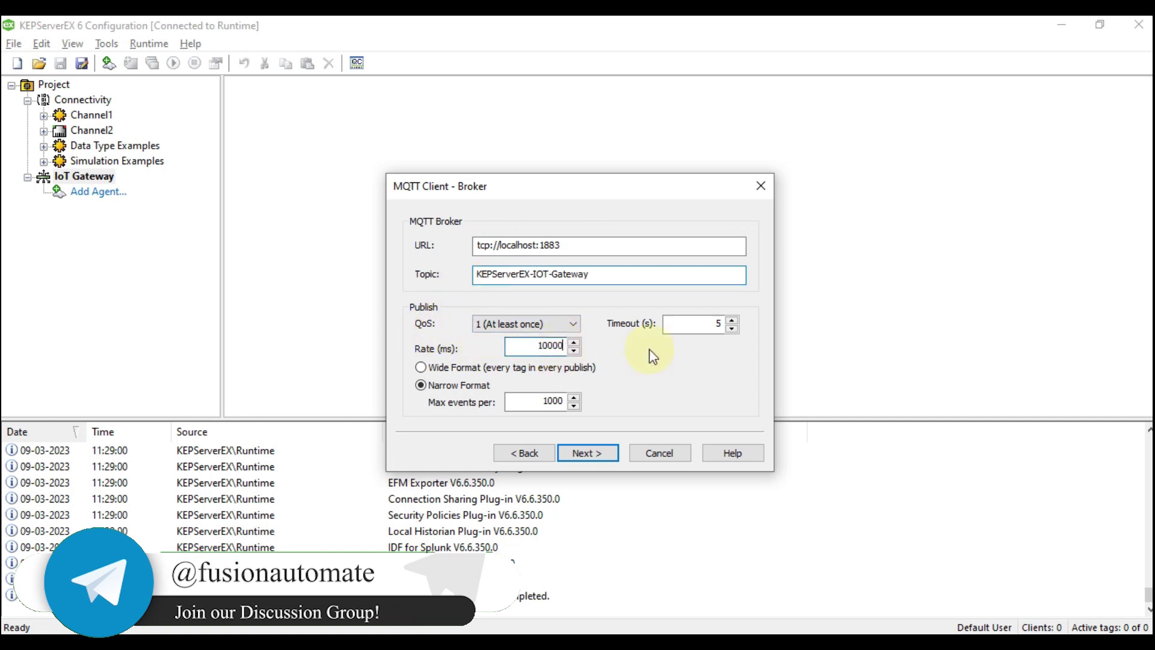
key("BackSpace")
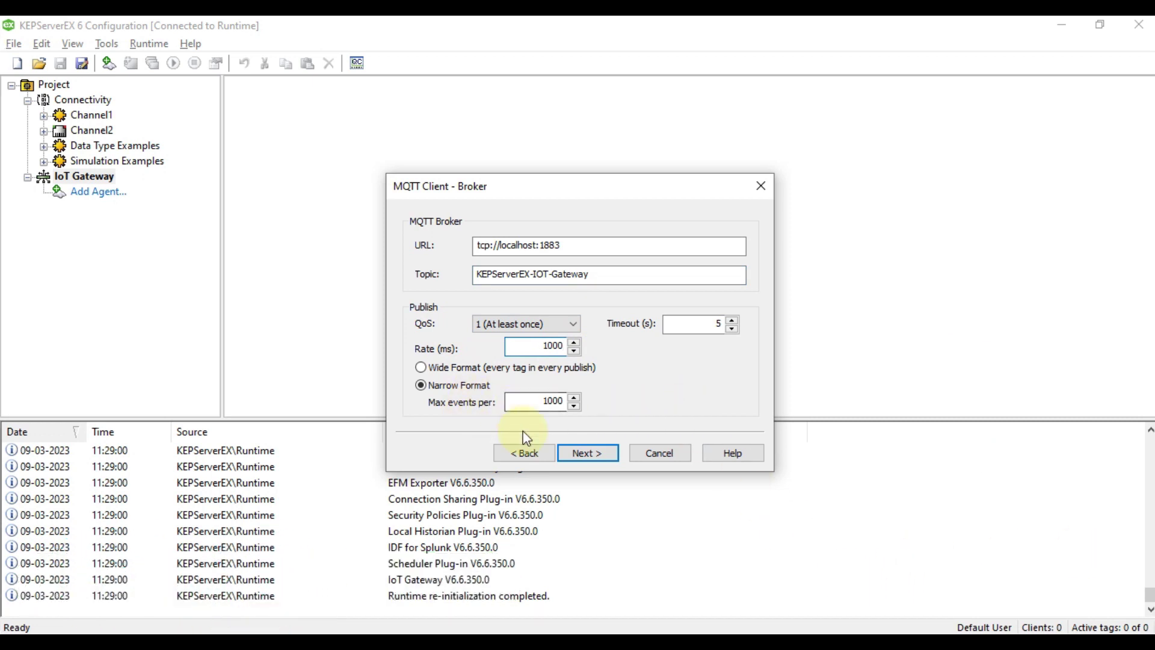
left_click(581, 455)
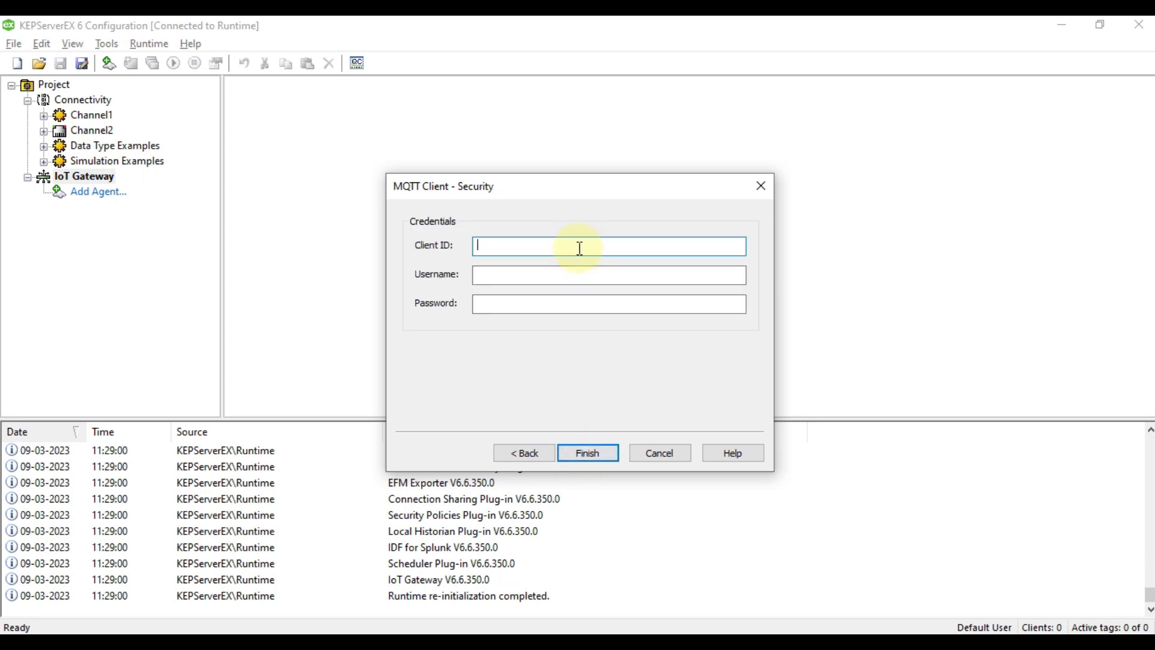
Set the agent's client ID to 'KEPServerEX MQTT Client'.
left_click(525, 273)
left_click(524, 307)
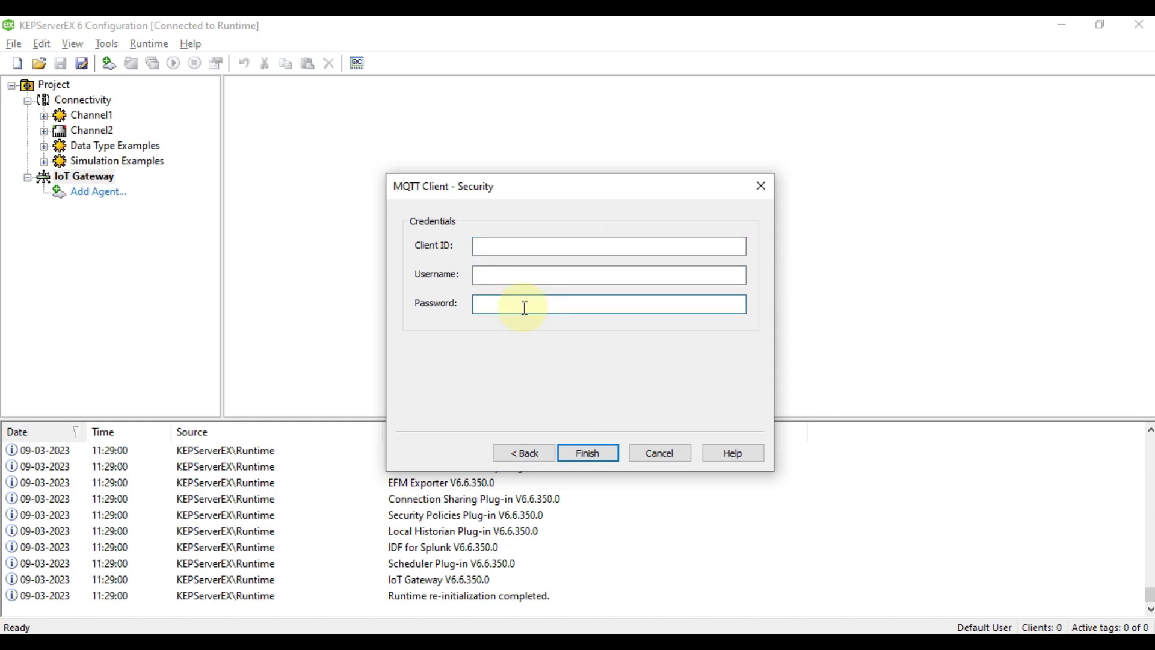
left_click(518, 248)
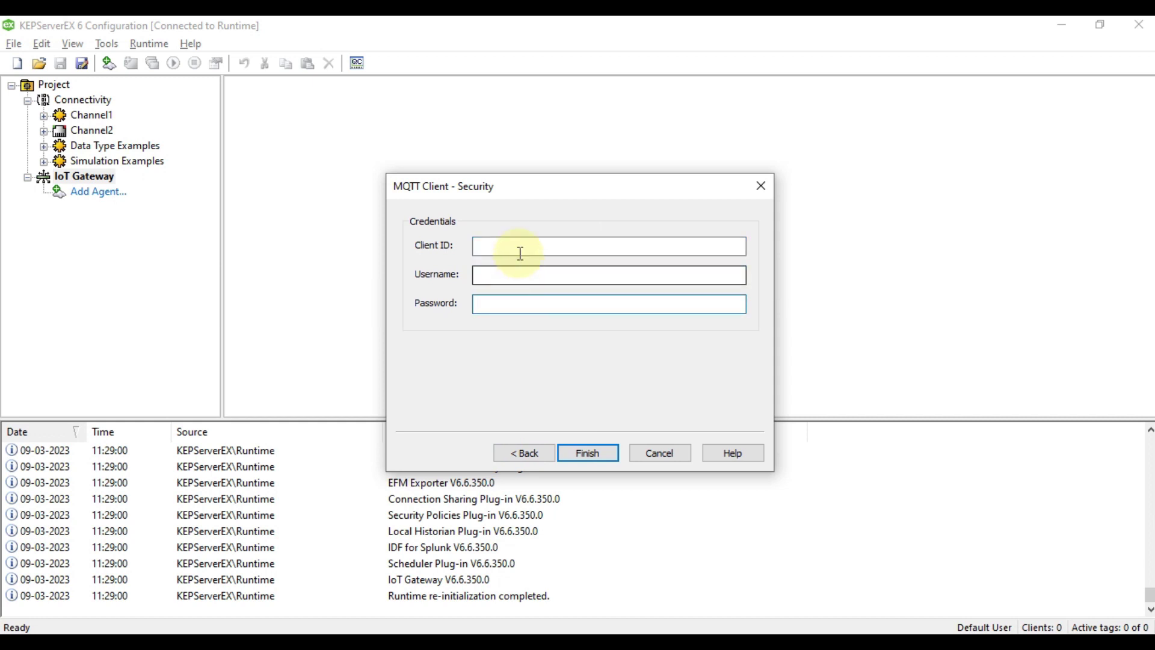
type("KEPS")
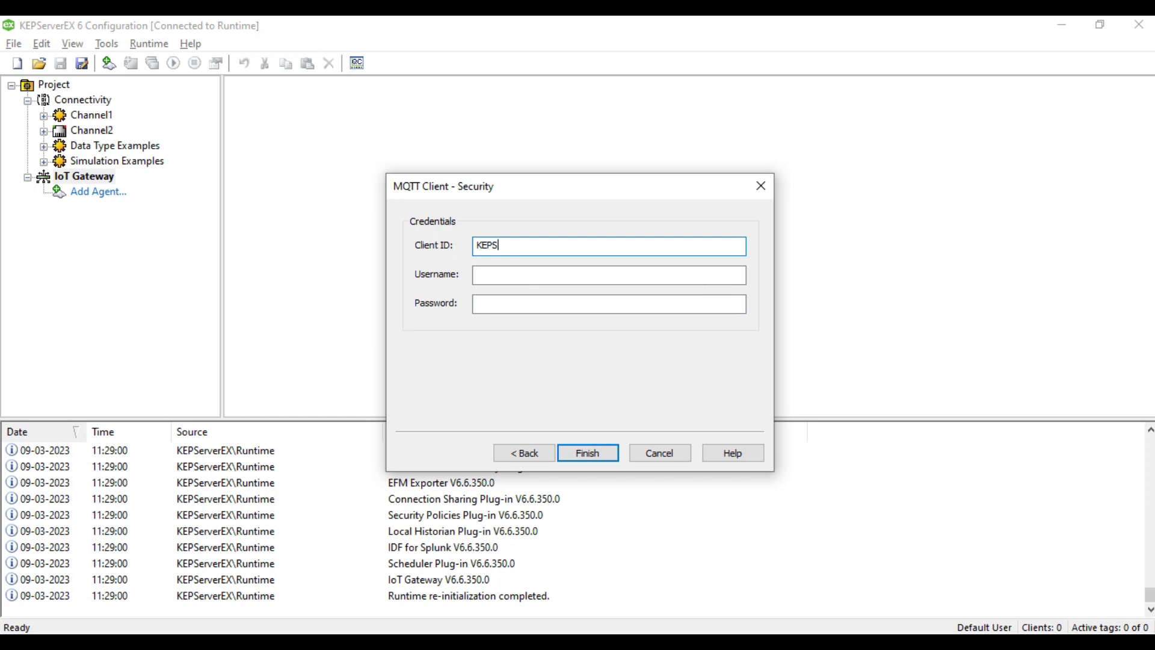
type("erverEX MQTT Client")
Enter the broker username and password and finish creating the MQTT Agent.
left_click(525, 271)
type("admin")
key("Tab")
type("admin")
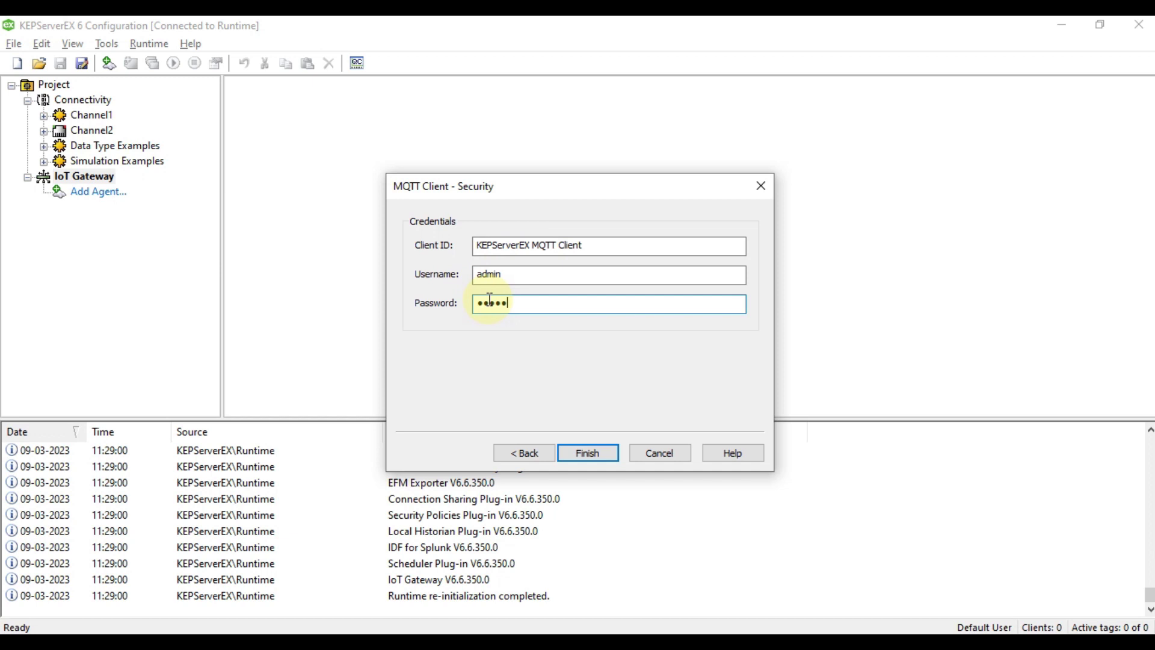
key("shift+Tab")
key("Tab")
left_click(579, 452)
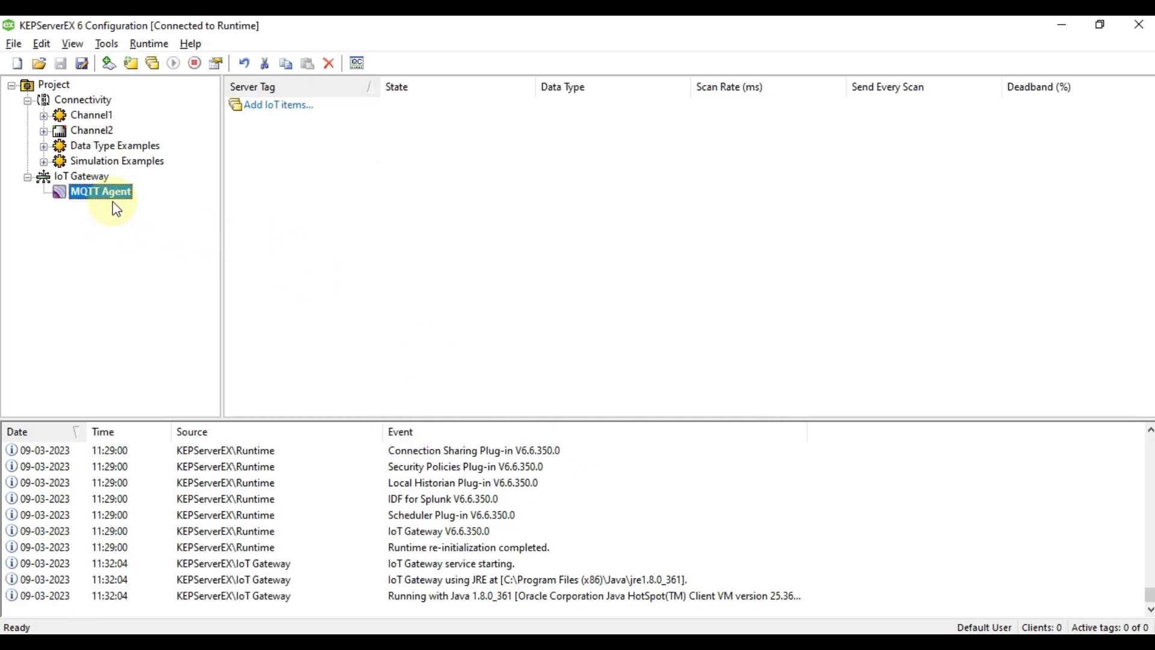
Check the log event showing which JRE the IoT Gateway uses, then switch to the Java download page.
left_click(425, 581)
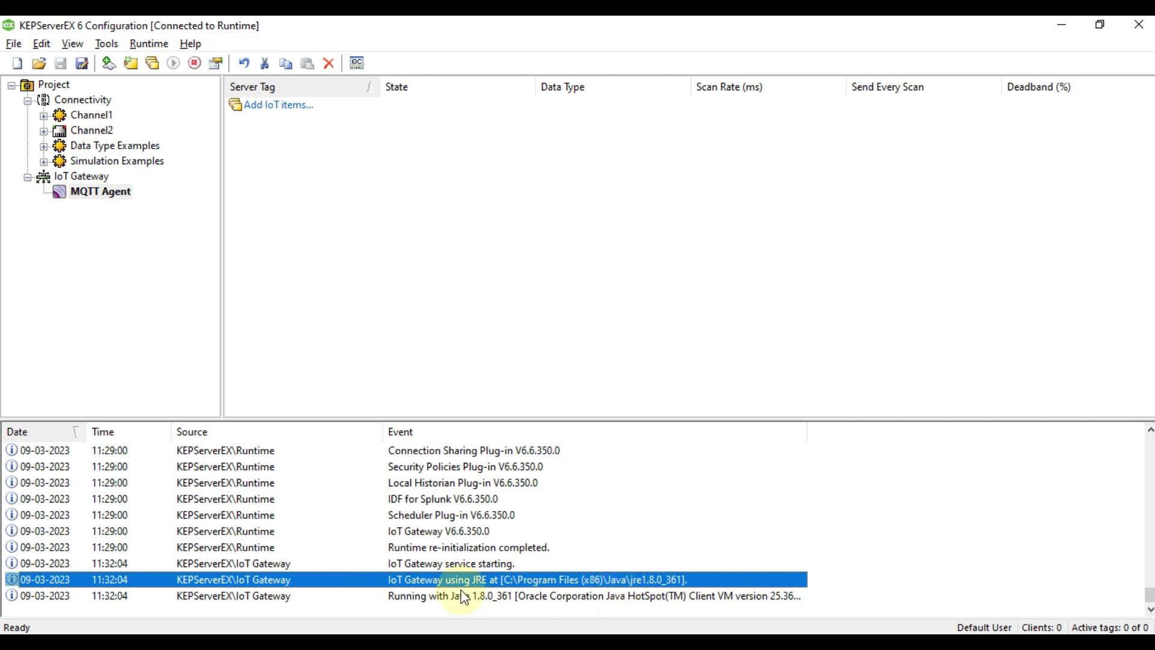
key("alt+Tab")
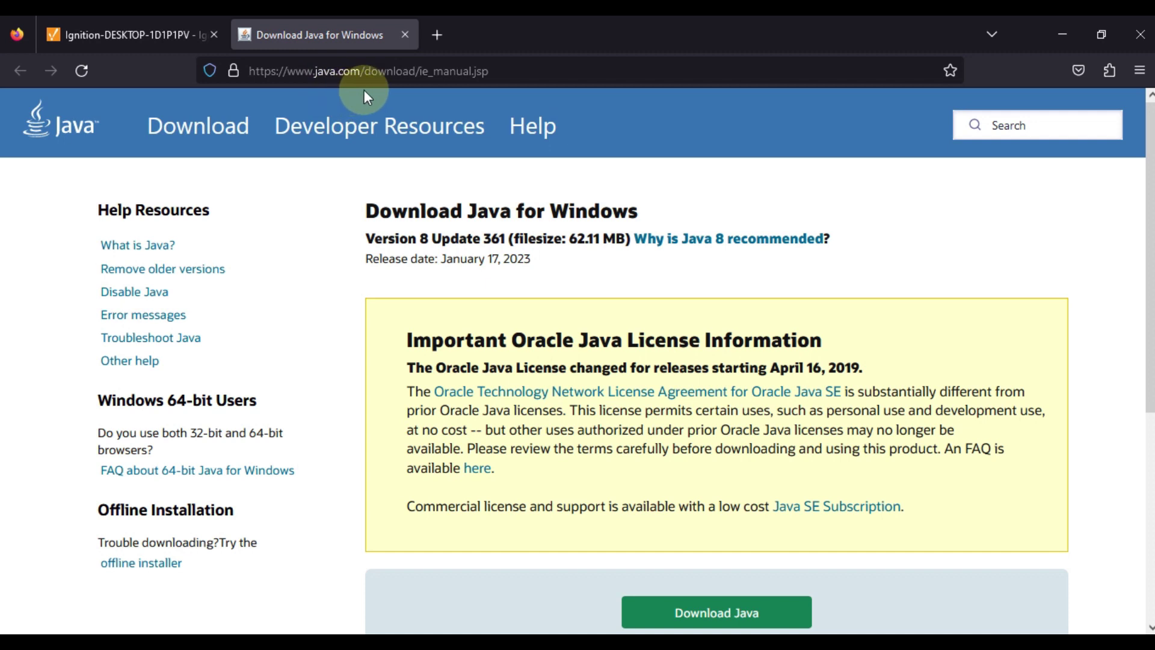
Look over java.com's Download Java for Windows page, then minimize Firefox back to KEPServerEX.
scroll(656, 325, "down", 4)
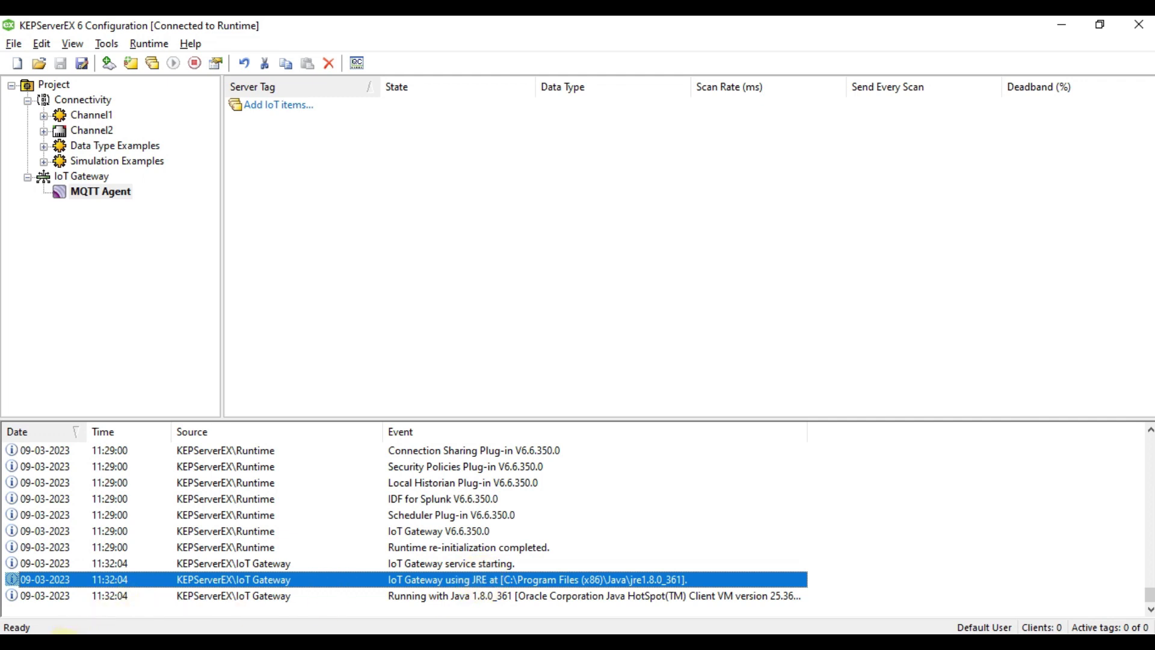
left_click(123, 632)
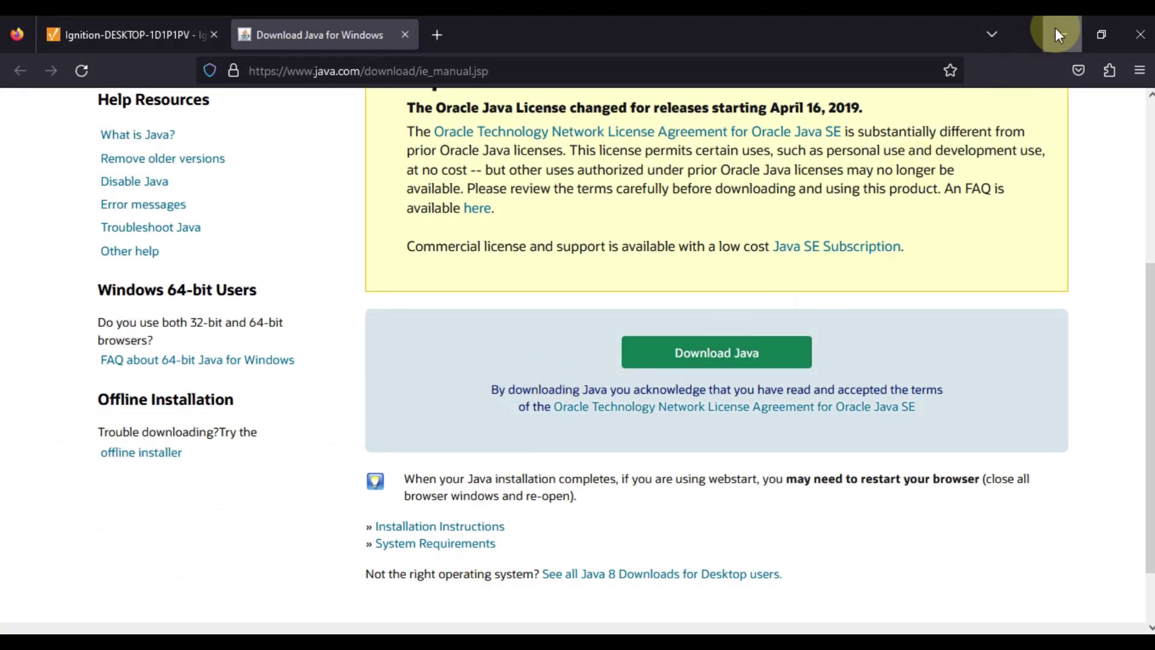
left_click(1057, 30)
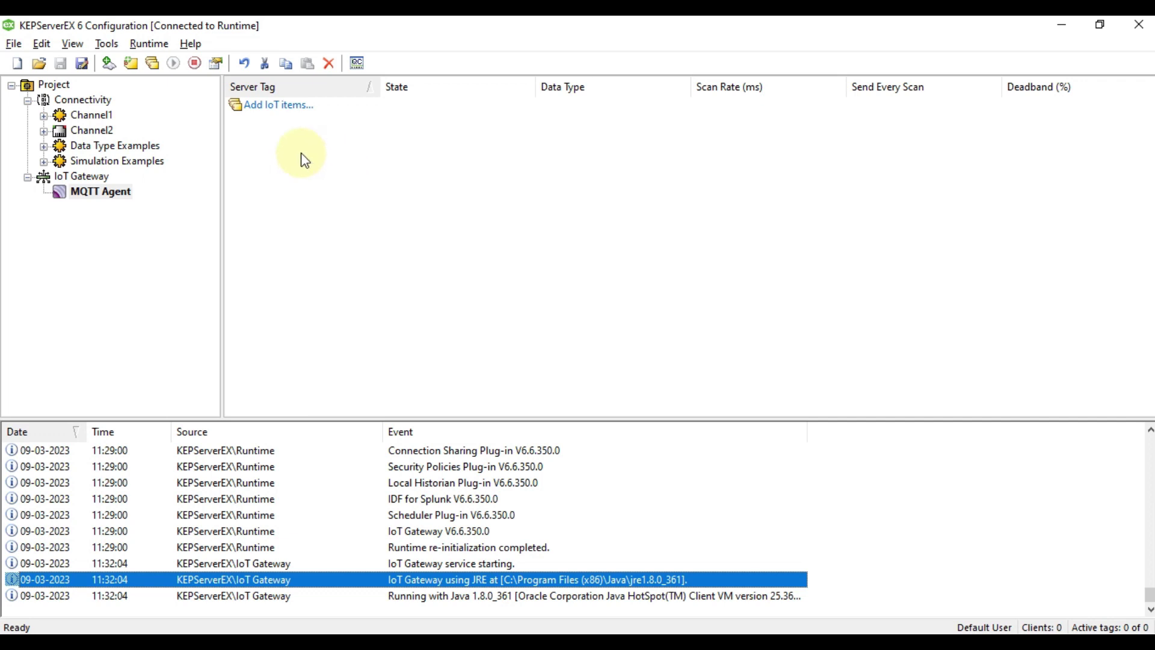
Add the Simulation Examples Functions tags Ramp1, Ramp2 and Ramp3 as IoT items.
left_click(275, 106)
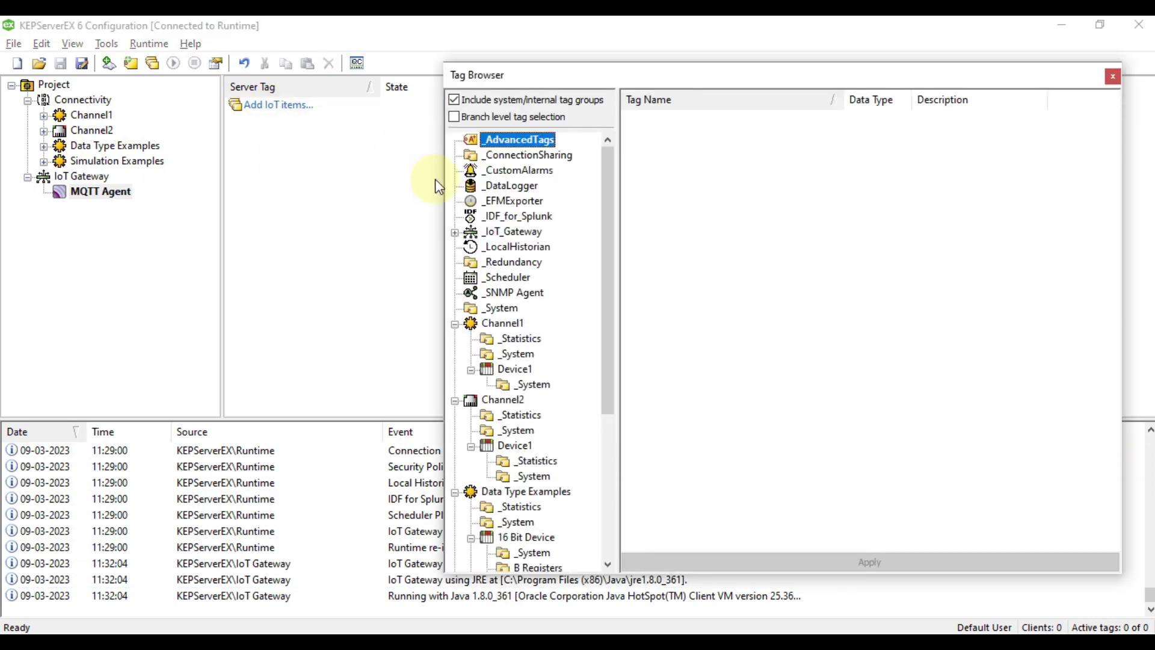
scroll(534, 403, "down", 5)
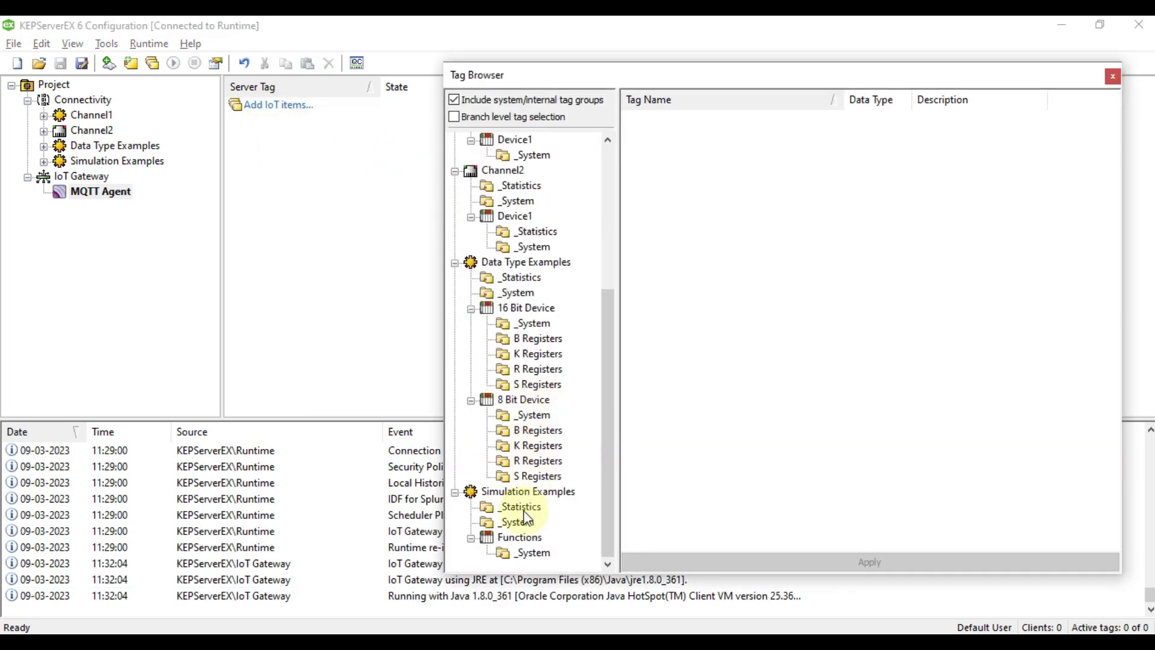
left_click(518, 542)
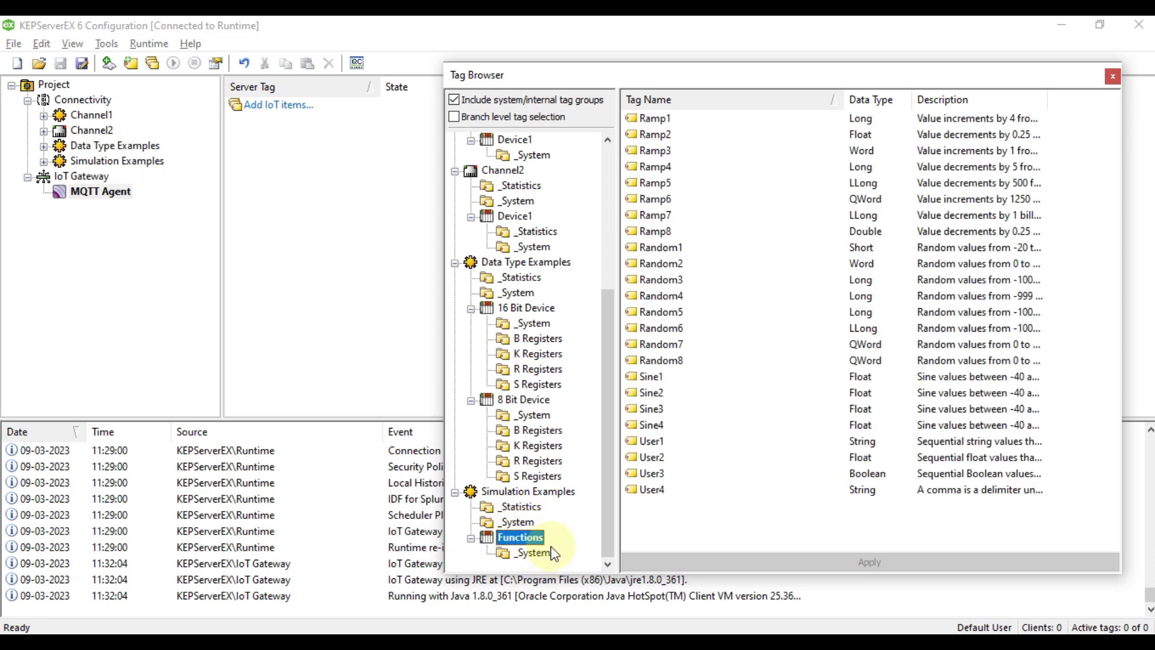
left_click(659, 121)
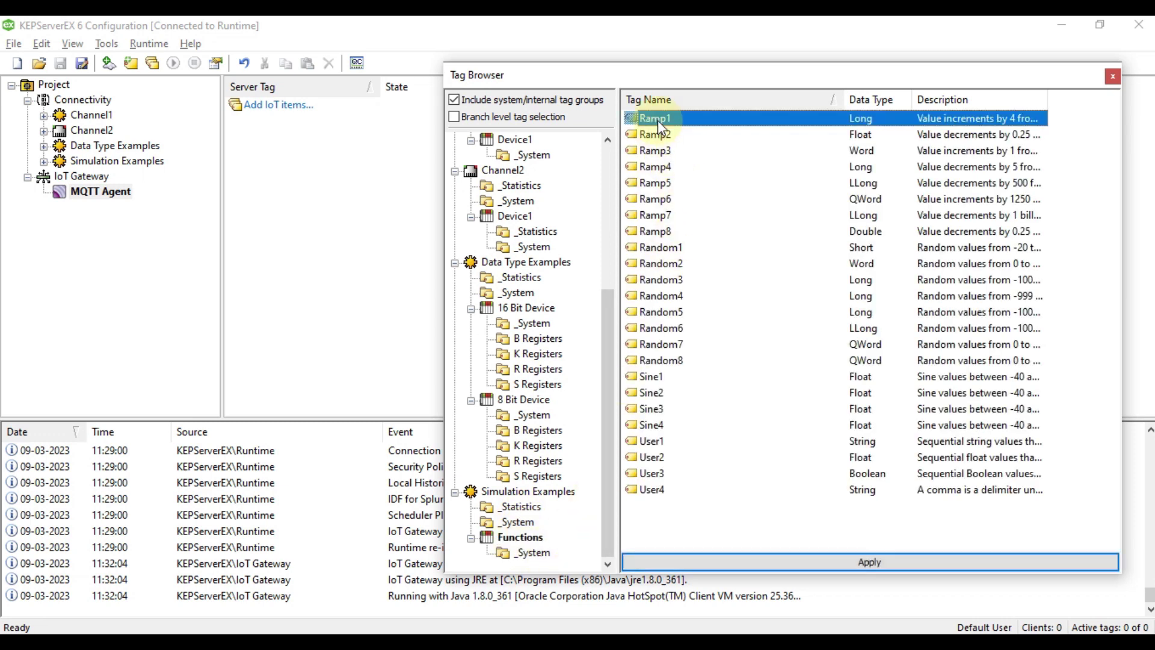
key("shift+Down")
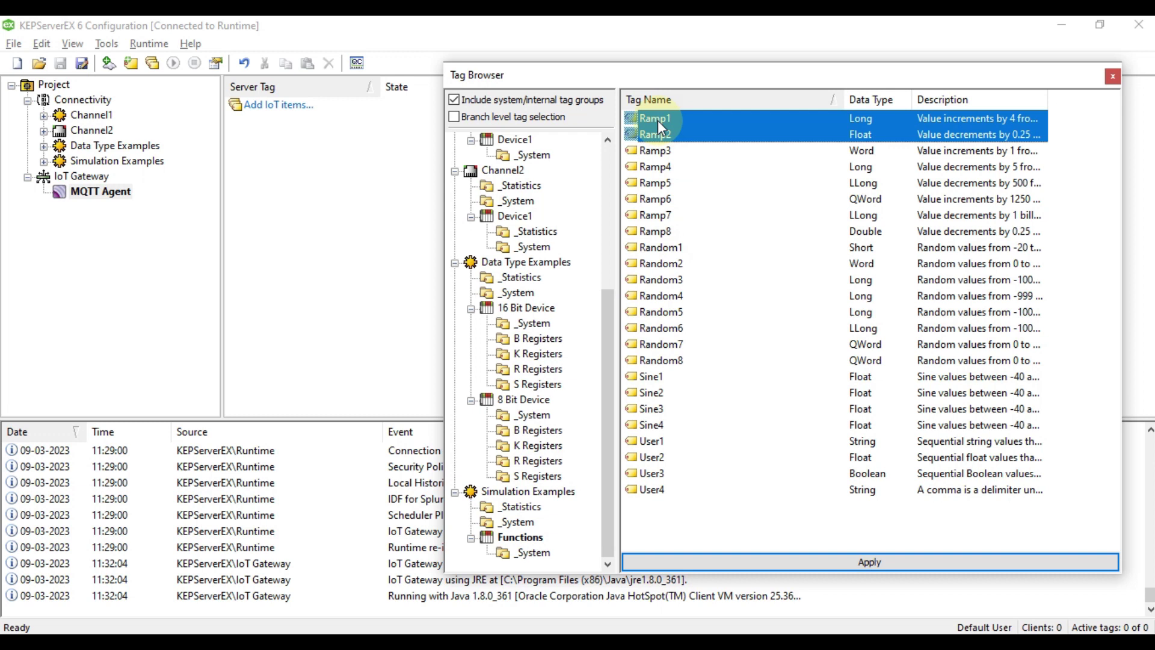
key("shift+Down")
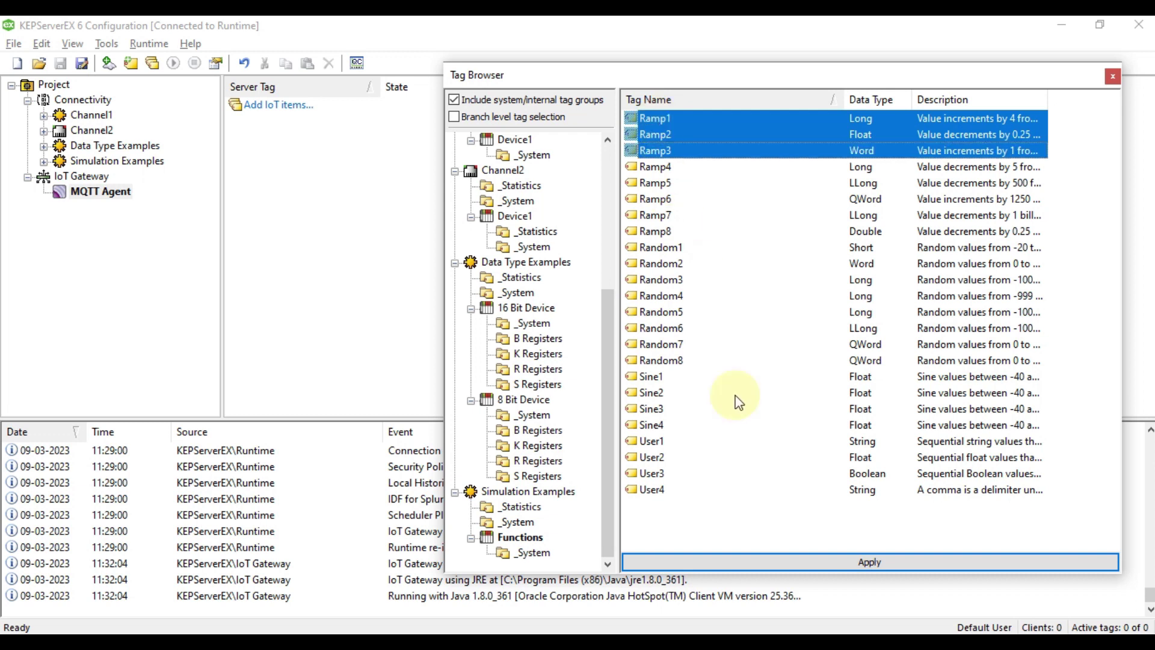
left_click(856, 558)
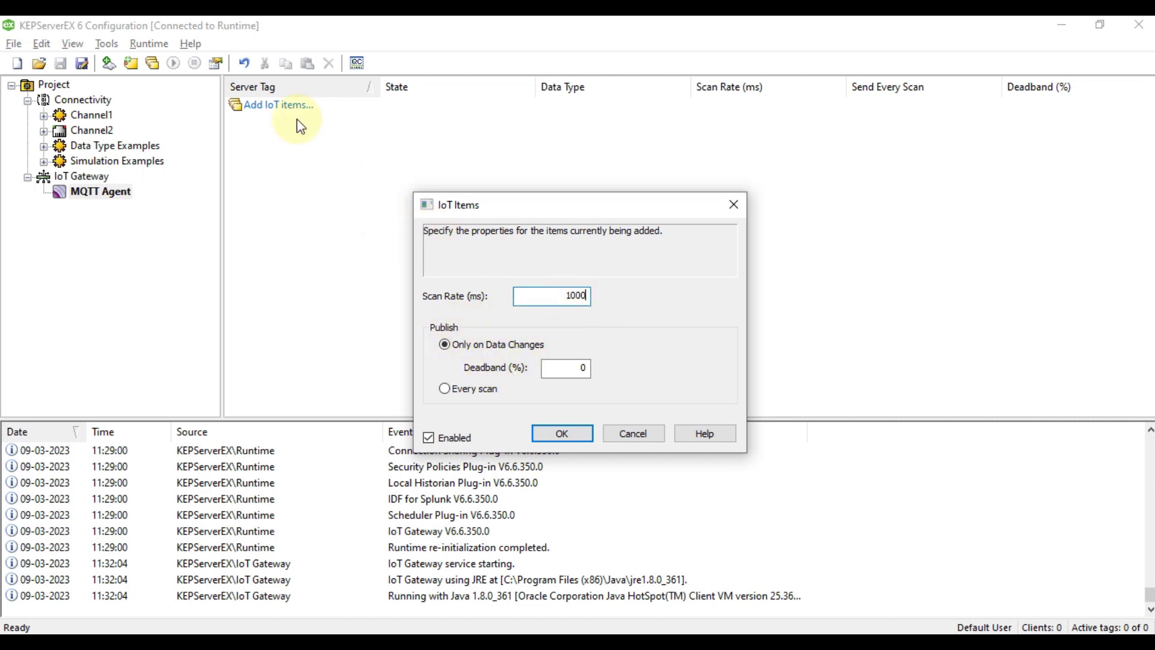
Publish the Ramp items on every scan at a 1000 ms scan rate.
left_click(460, 393)
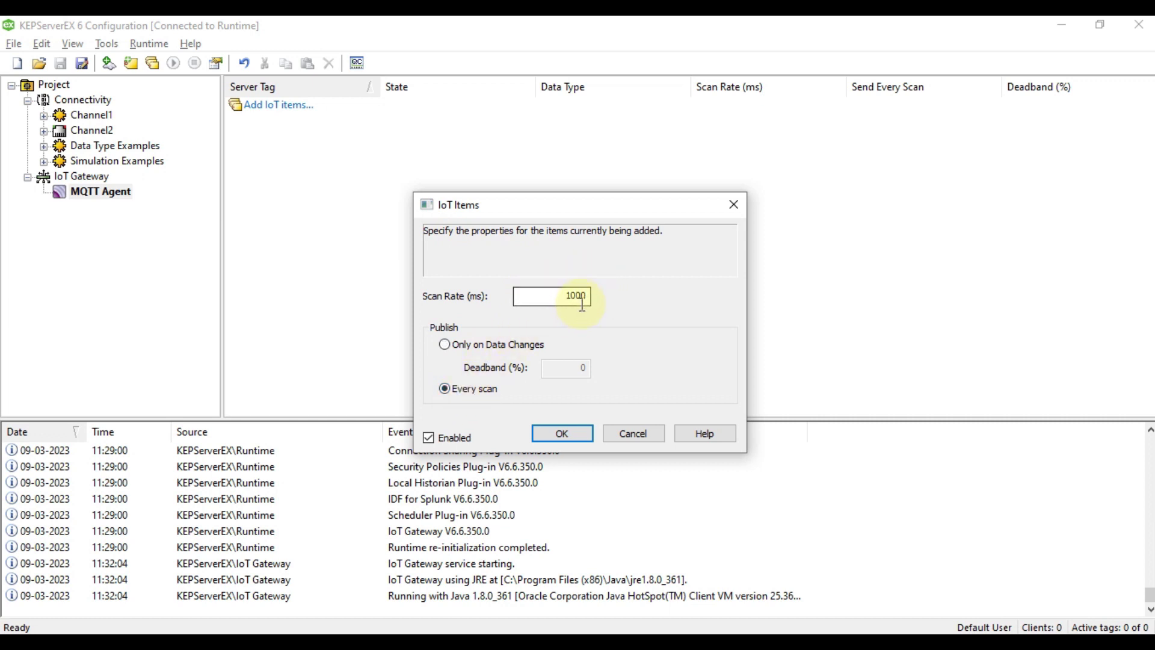
left_click_drag(576, 295, 601, 302)
left_click(482, 389)
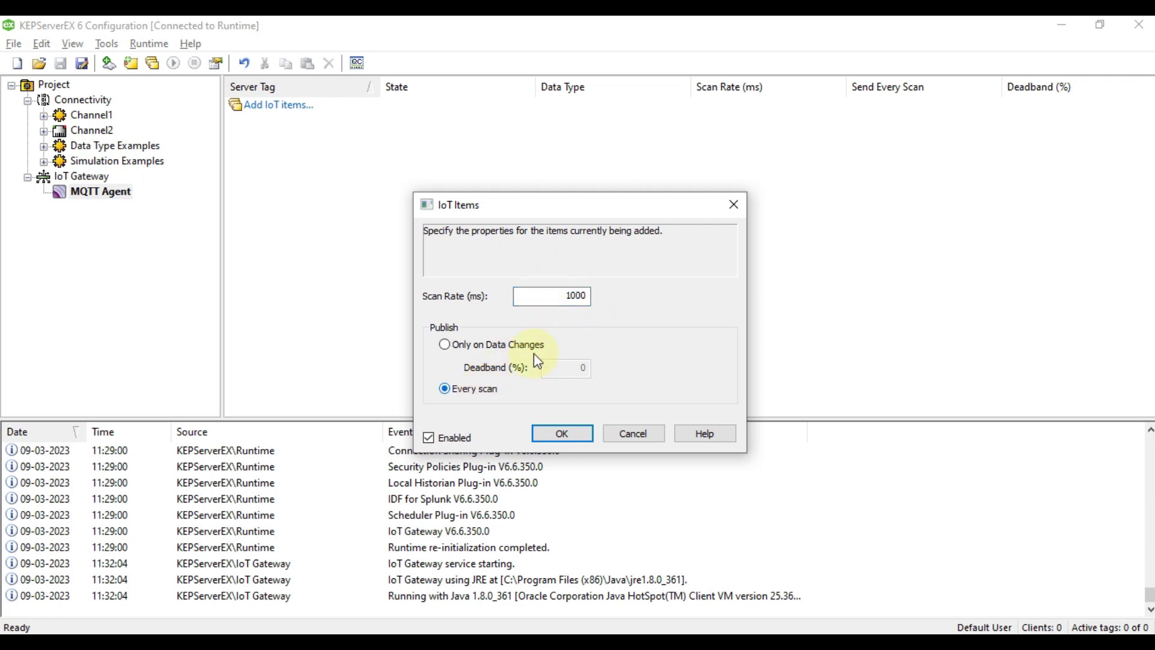
left_click(548, 436)
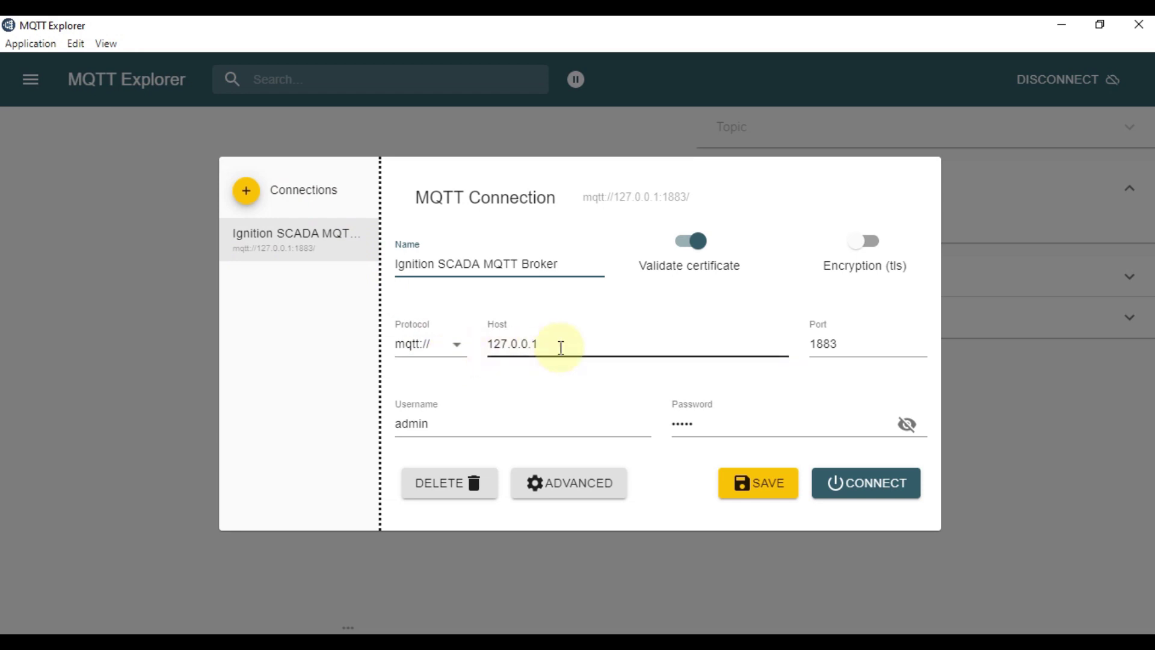
Verify host 127.0.0.1 and port 1883, show the password in plain text, and connect.
left_click_drag(548, 346, 498, 344)
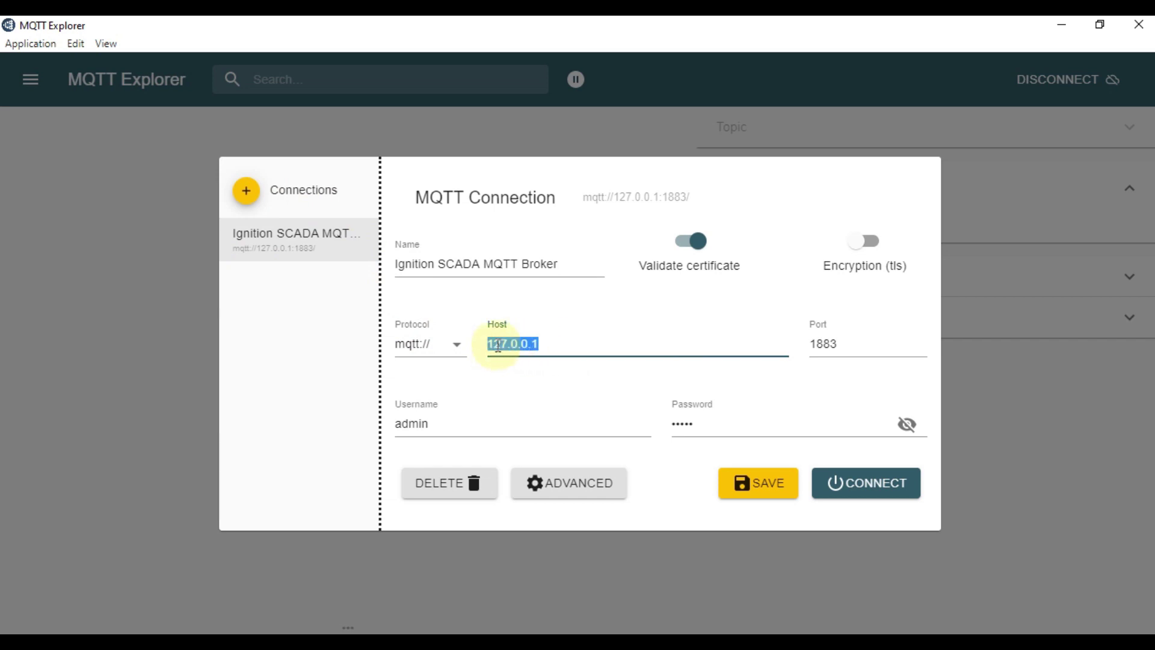
left_click(565, 347)
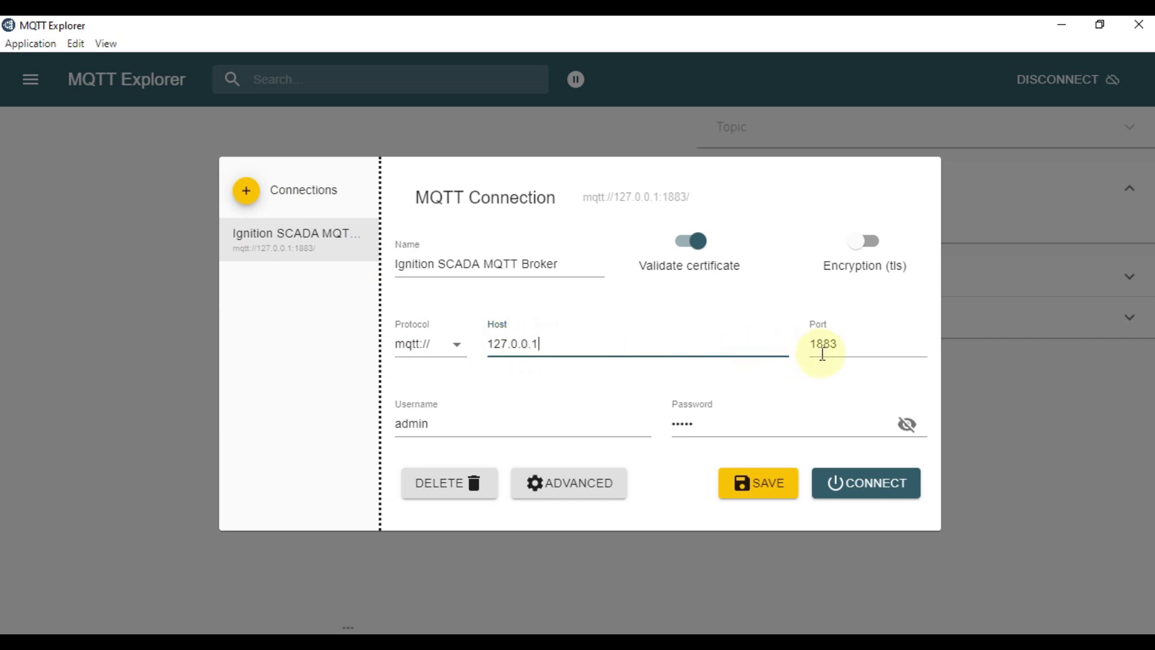
left_click_drag(840, 342, 810, 352)
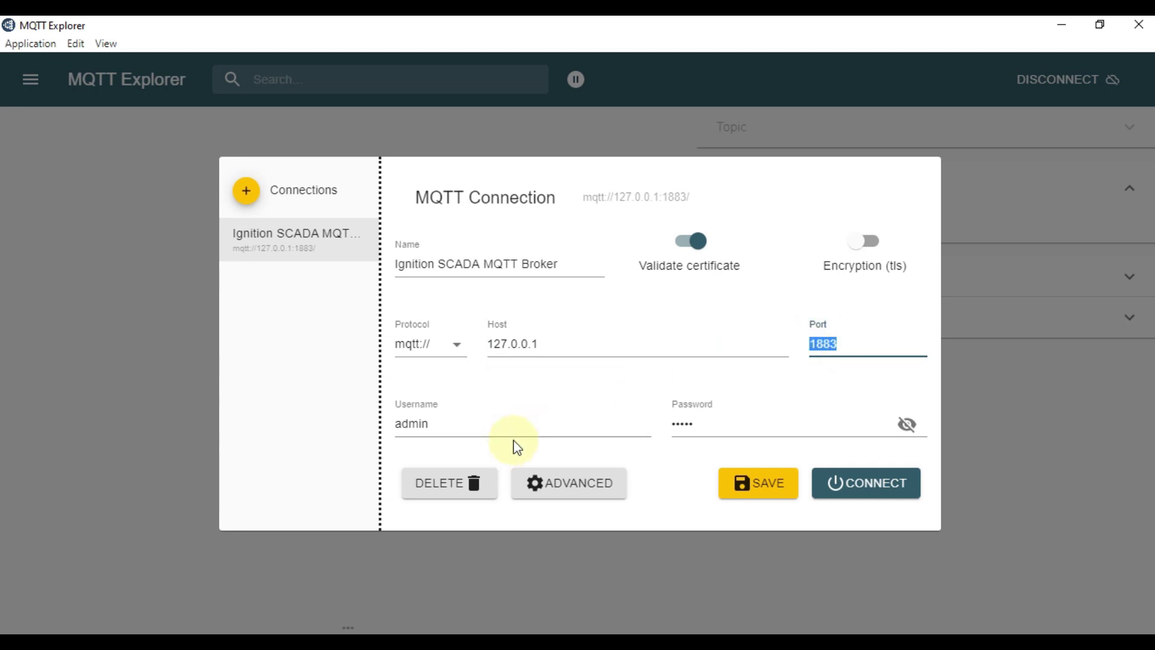
left_click(918, 425)
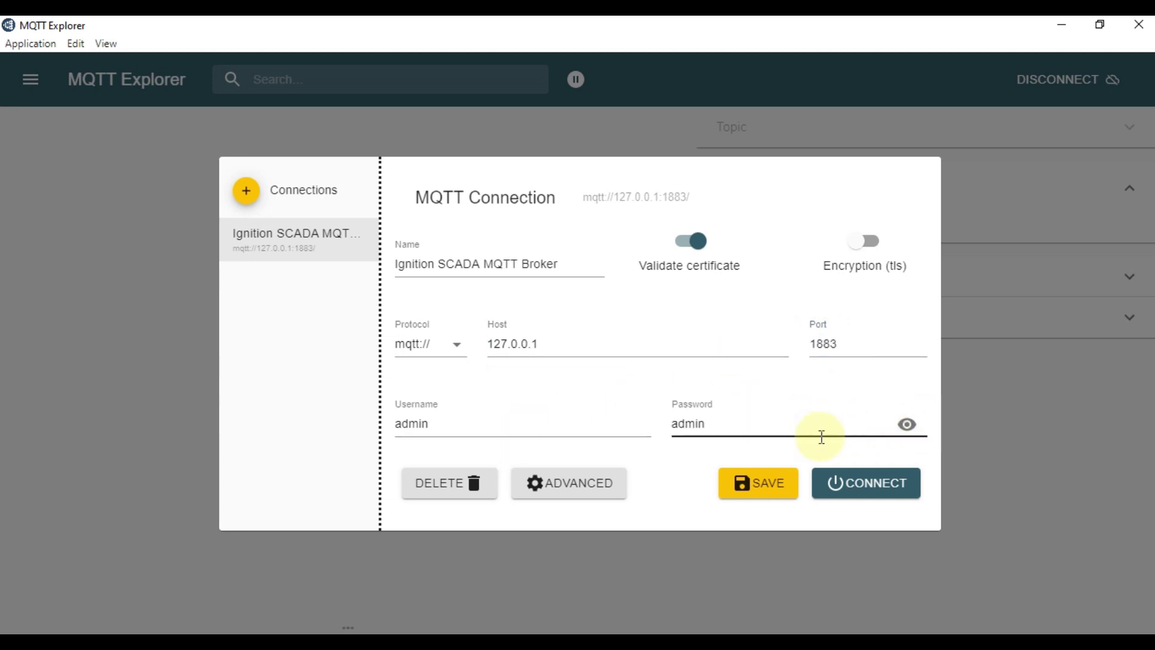
left_click(861, 486)
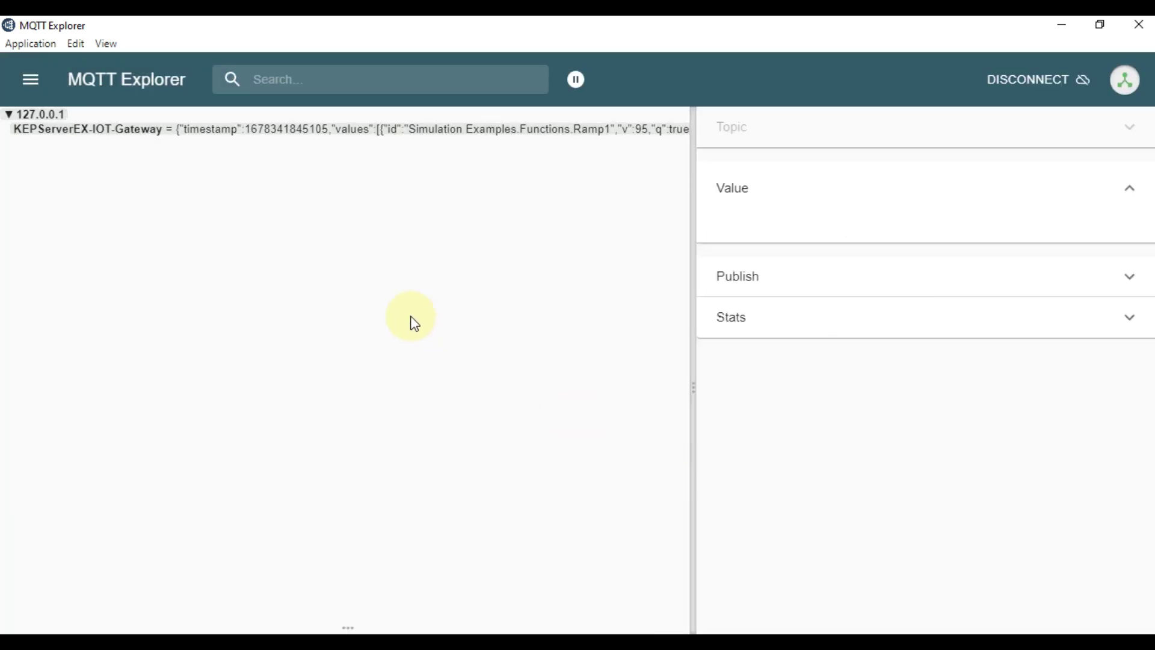
Open the KEPServerEX-IOT-Gateway message, toggle the diff view, and chart Ramp1's values.0.v.
left_click(90, 137)
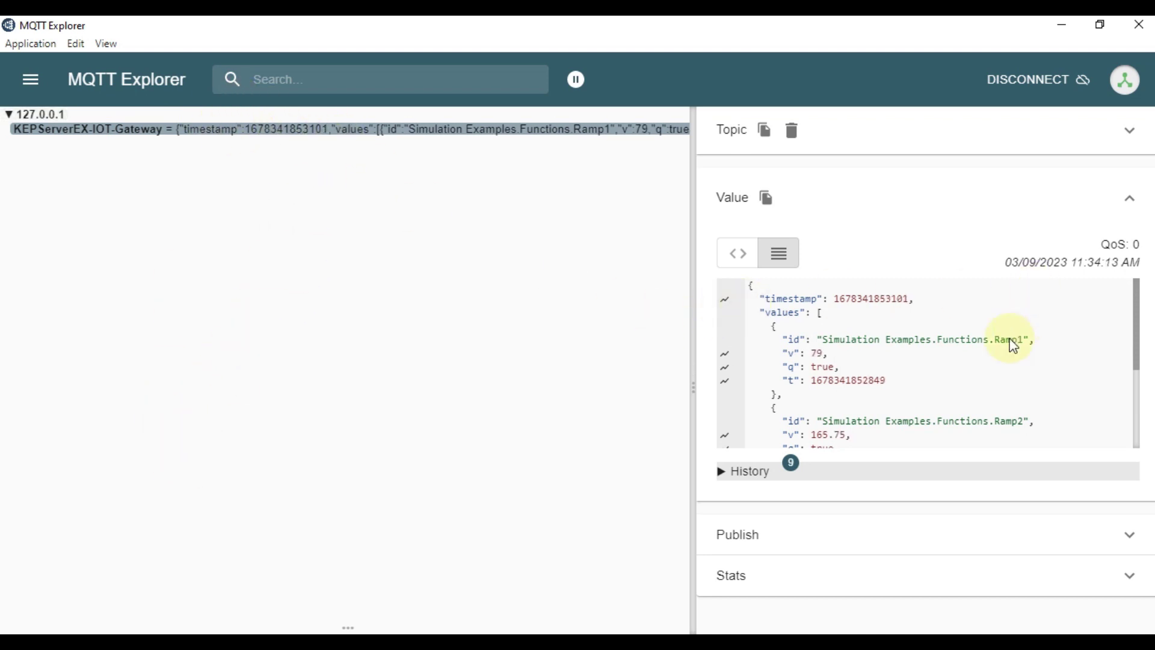
left_click(740, 256)
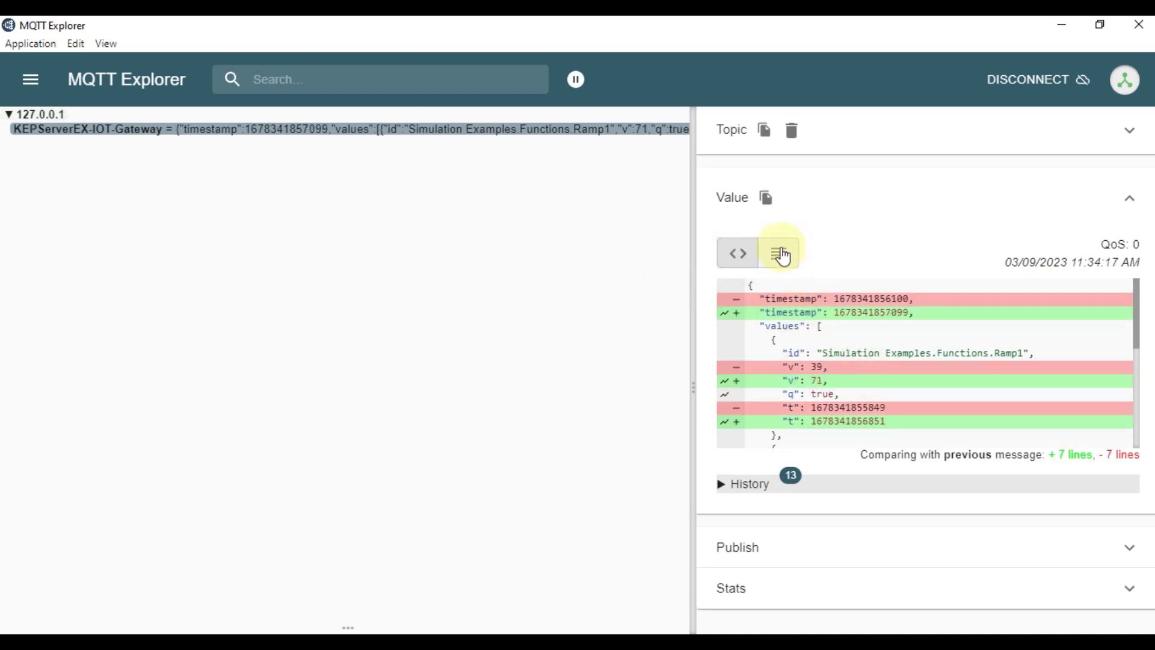
left_click(781, 254)
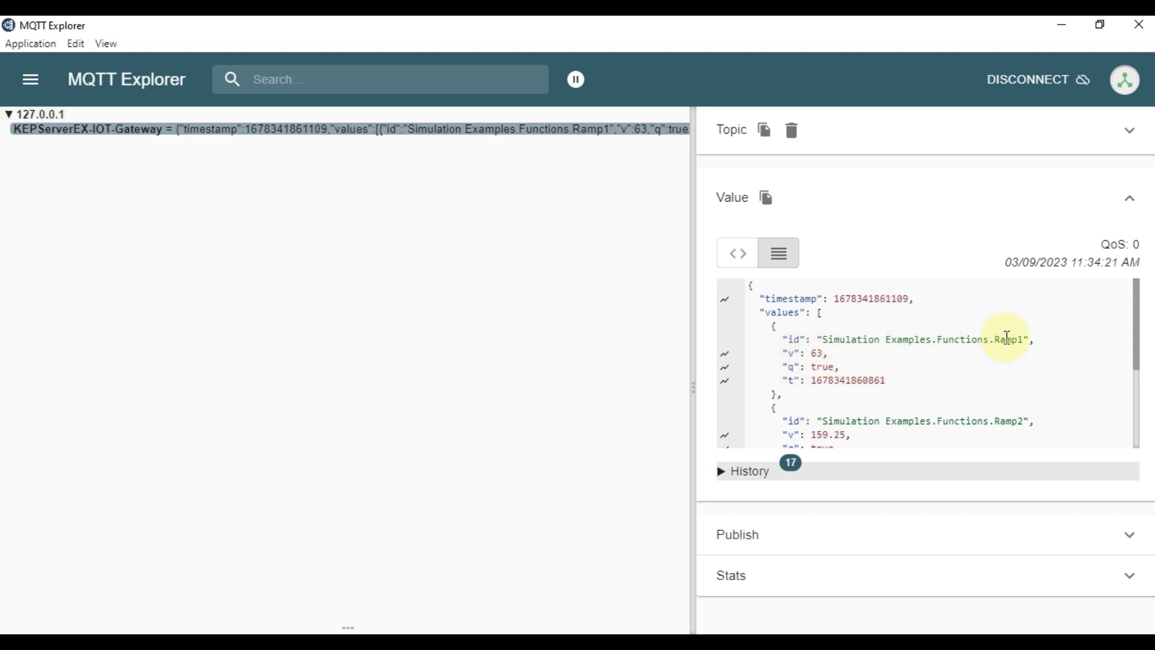
left_click_drag(1023, 341, 967, 341)
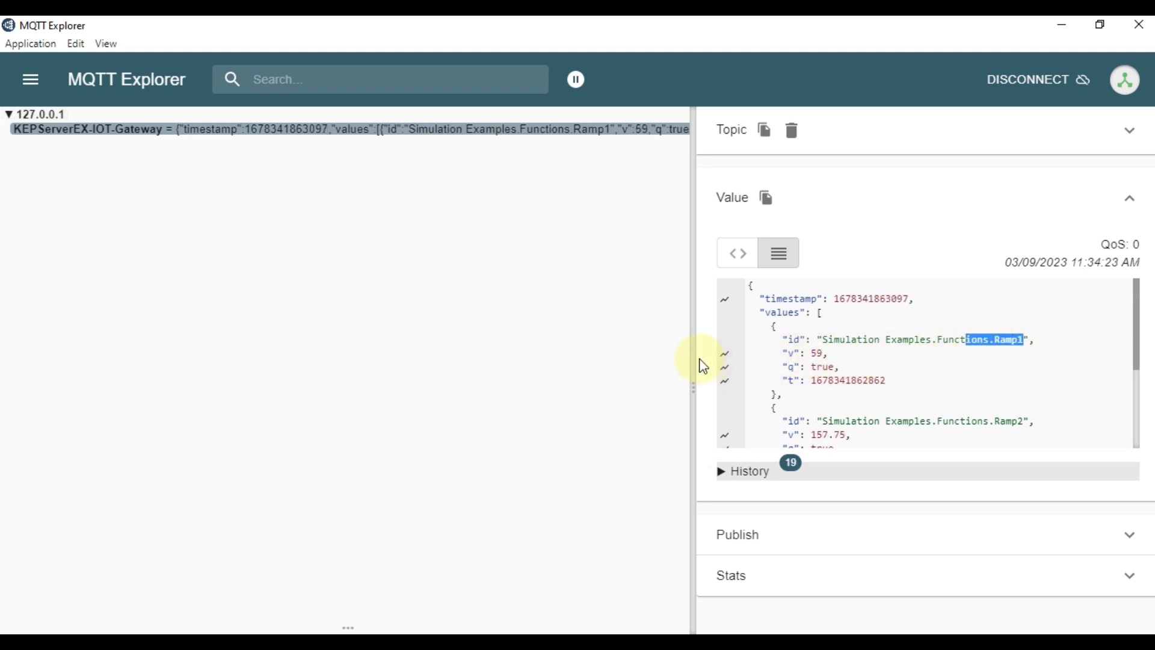
left_click(726, 355)
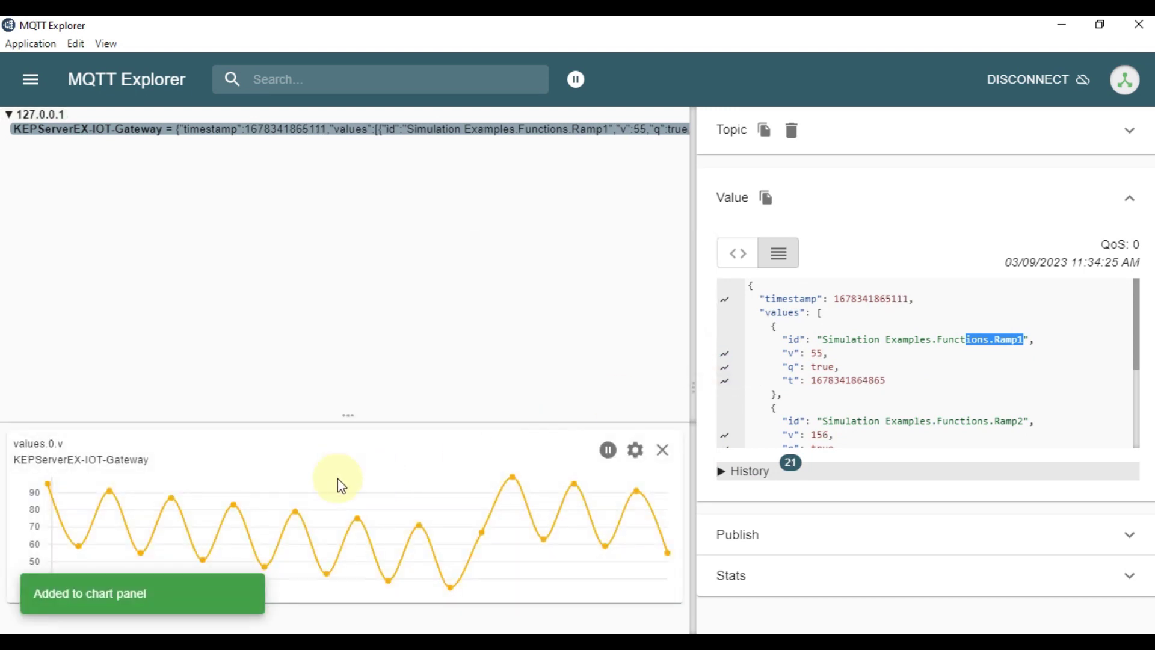
Chart Ramp2's values.1.v and Ramp3's values.2.v alongside Ramp1.
scroll(975, 385, "down", 2)
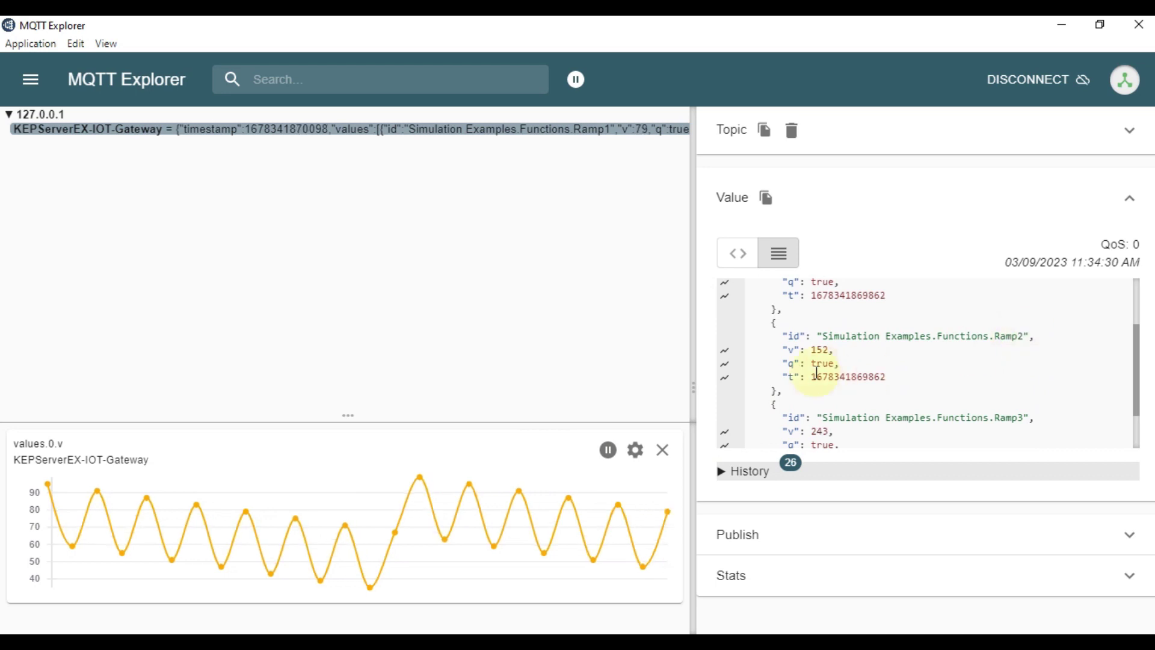
left_click(725, 354)
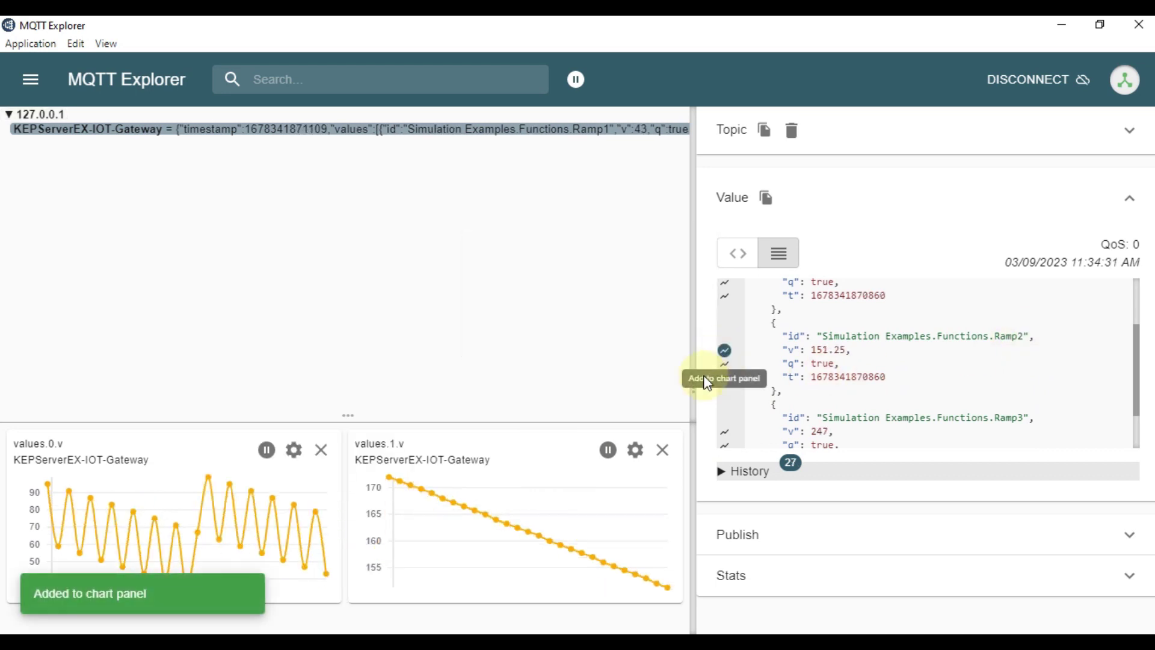
mouse_move(726, 354)
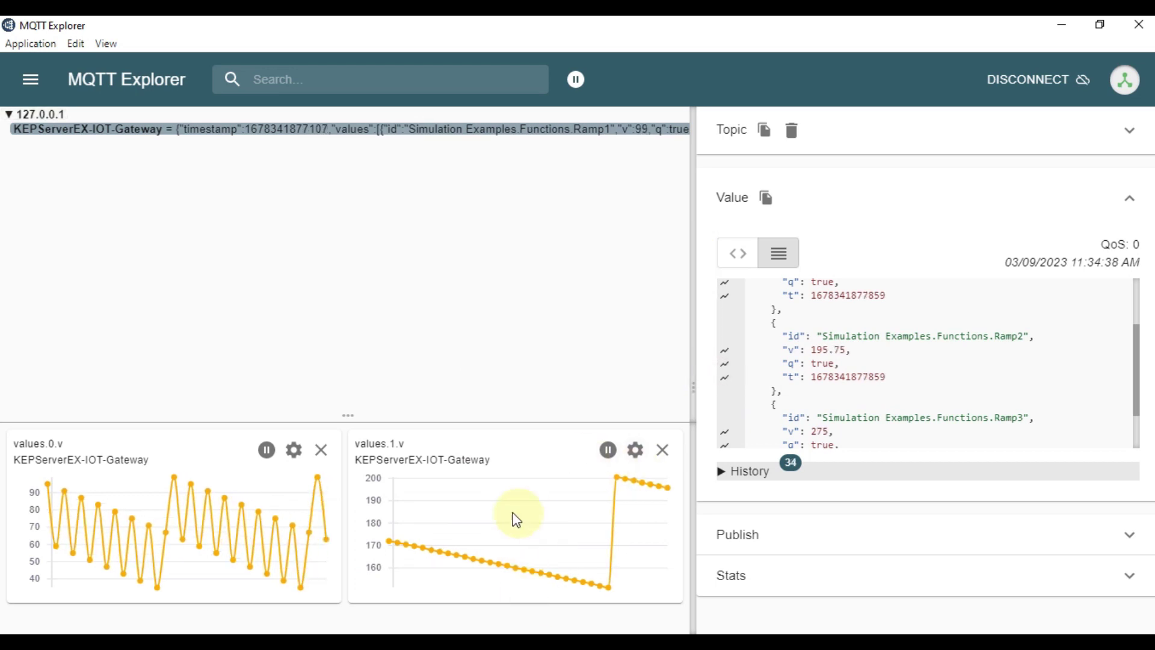
scroll(843, 349, "down", 3)
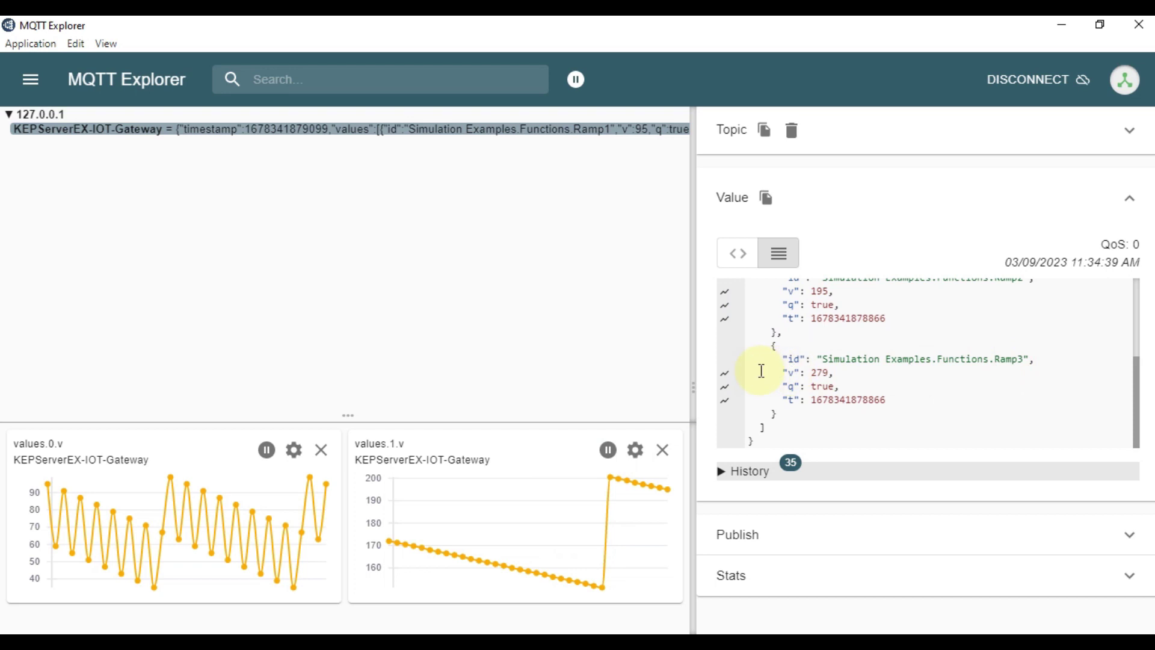
left_click(725, 373)
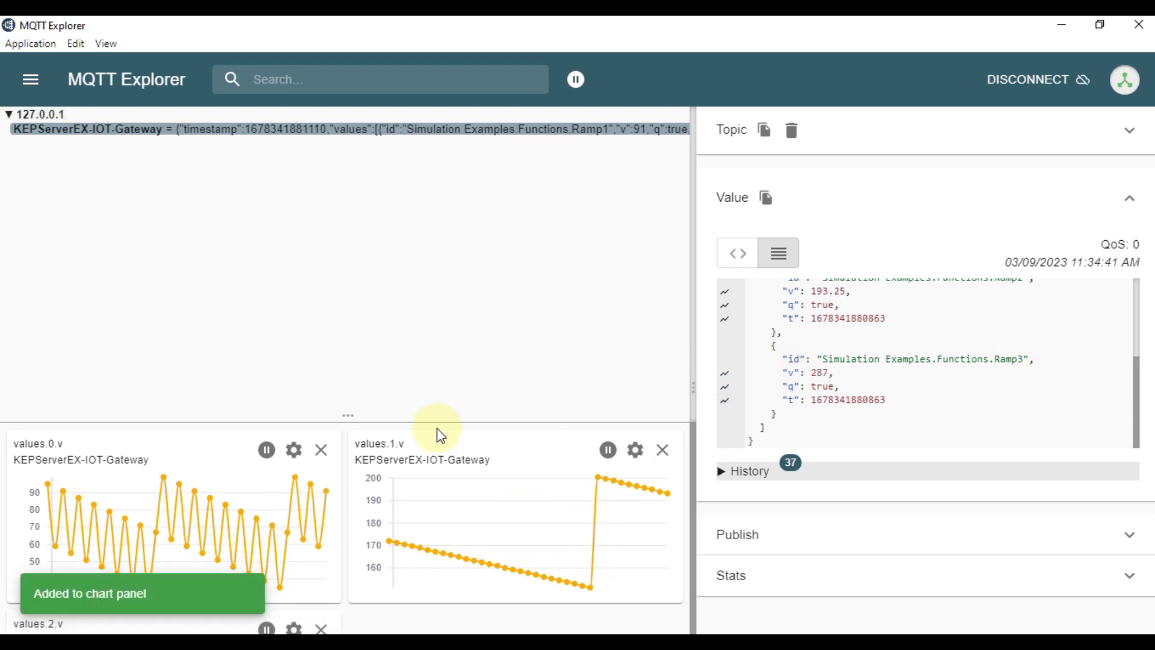
Enlarge the chart panel so all three Ramp charts are visible.
left_click_drag(415, 417, 439, 194)
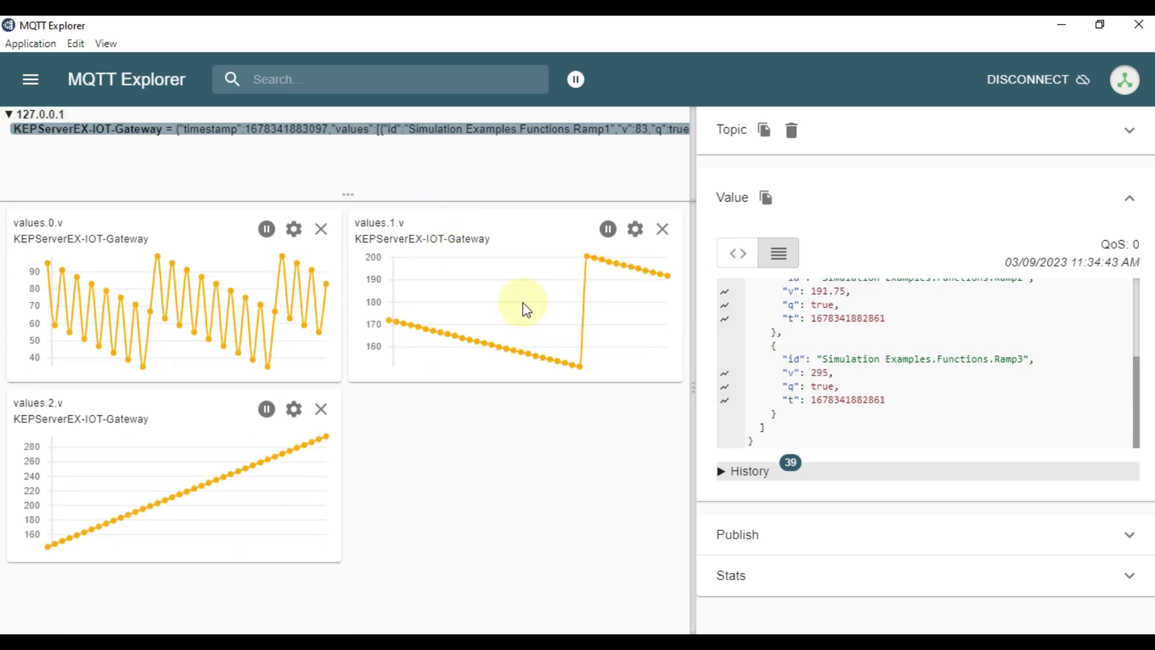
scroll(842, 387, "up", 2)
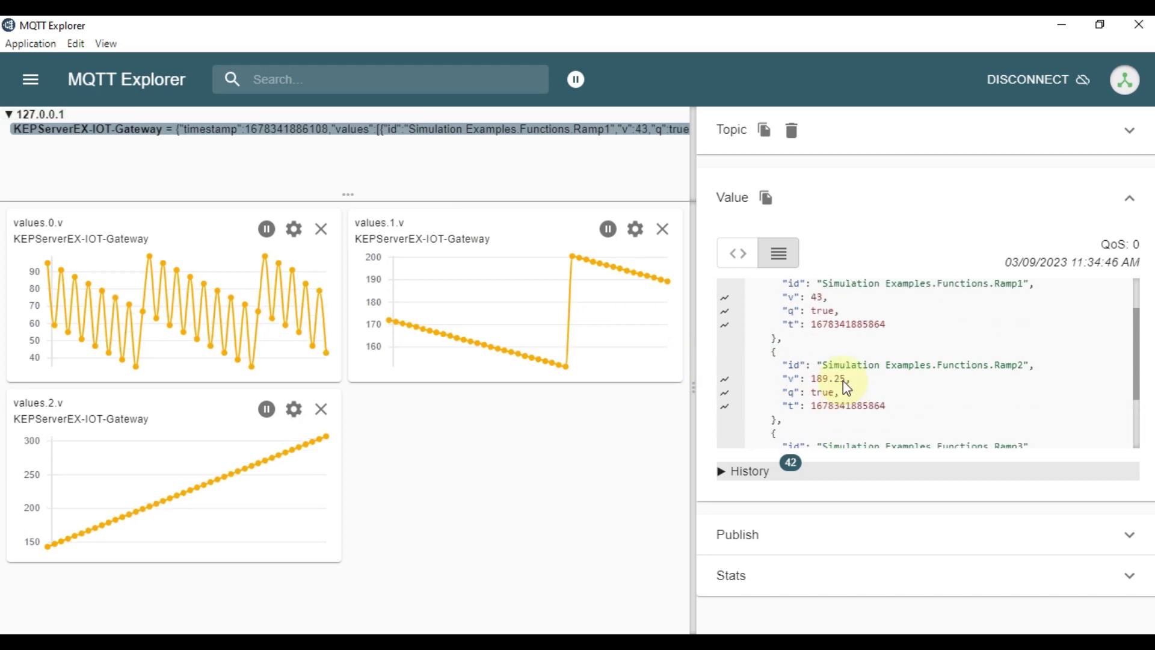
scroll(846, 385, "up", 2)
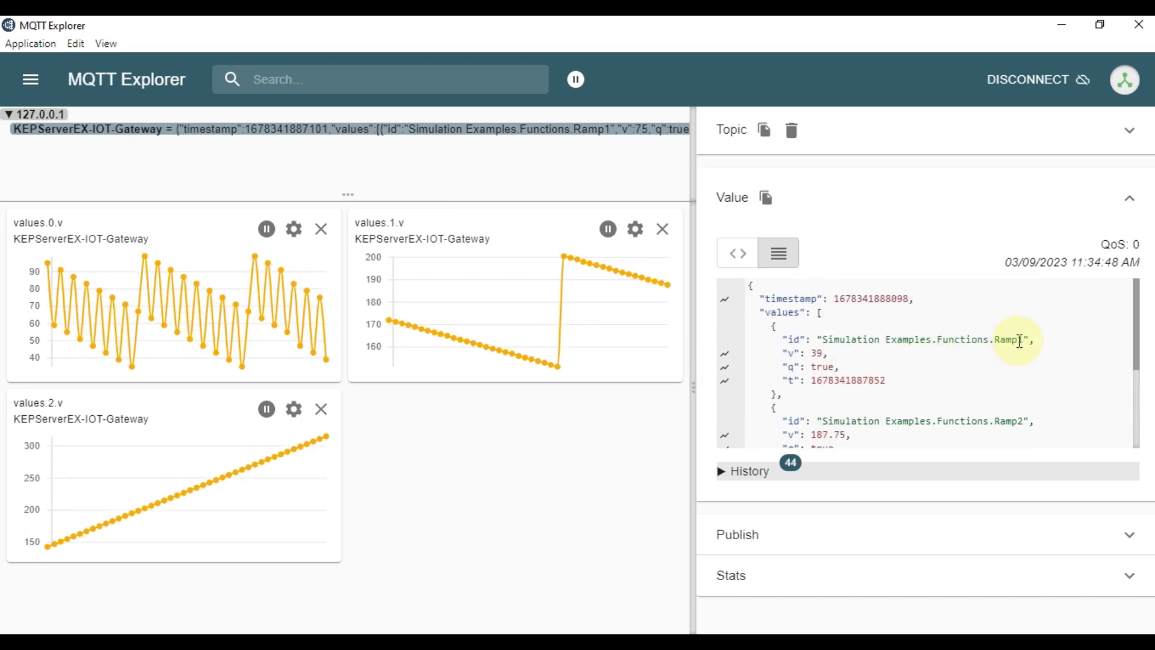
left_click_drag(1137, 329, 1089, 400)
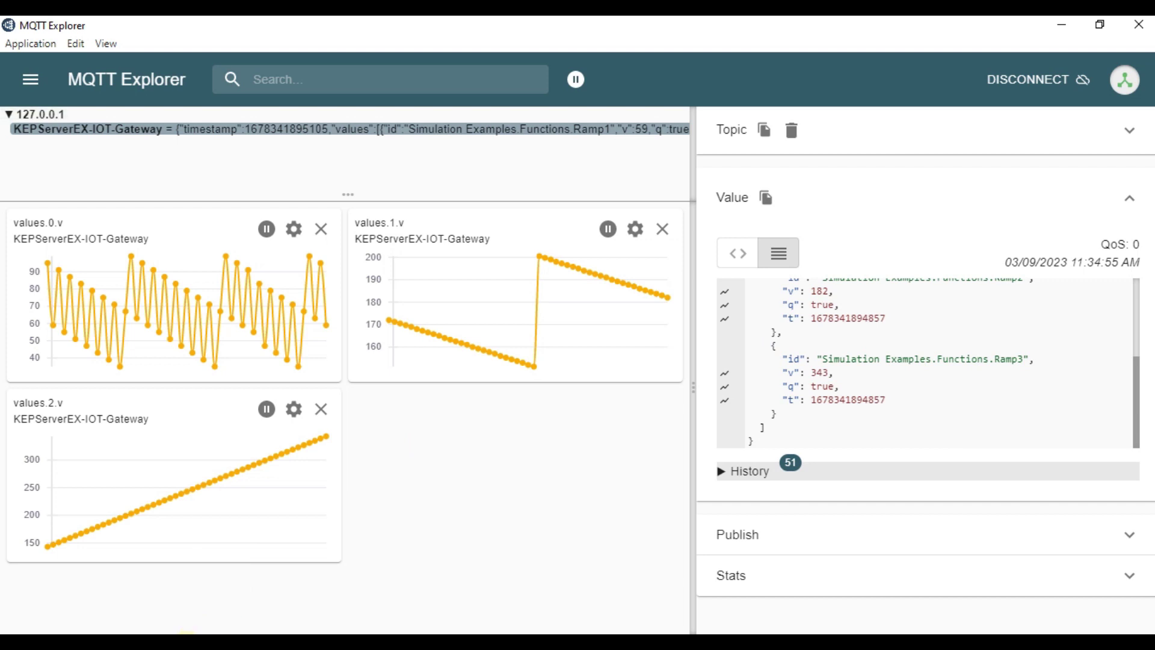
key("alt+Tab")
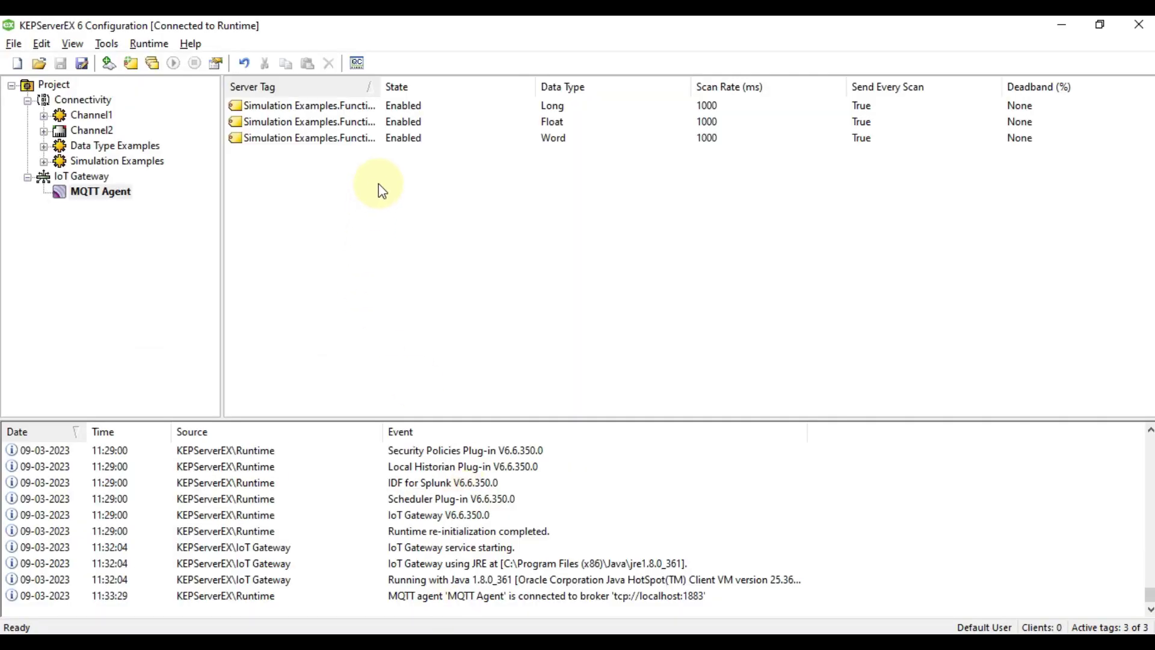
Add Random1, Random2 and Random3 from the Functions device as new IoT items, published every scan.
right_click(379, 184)
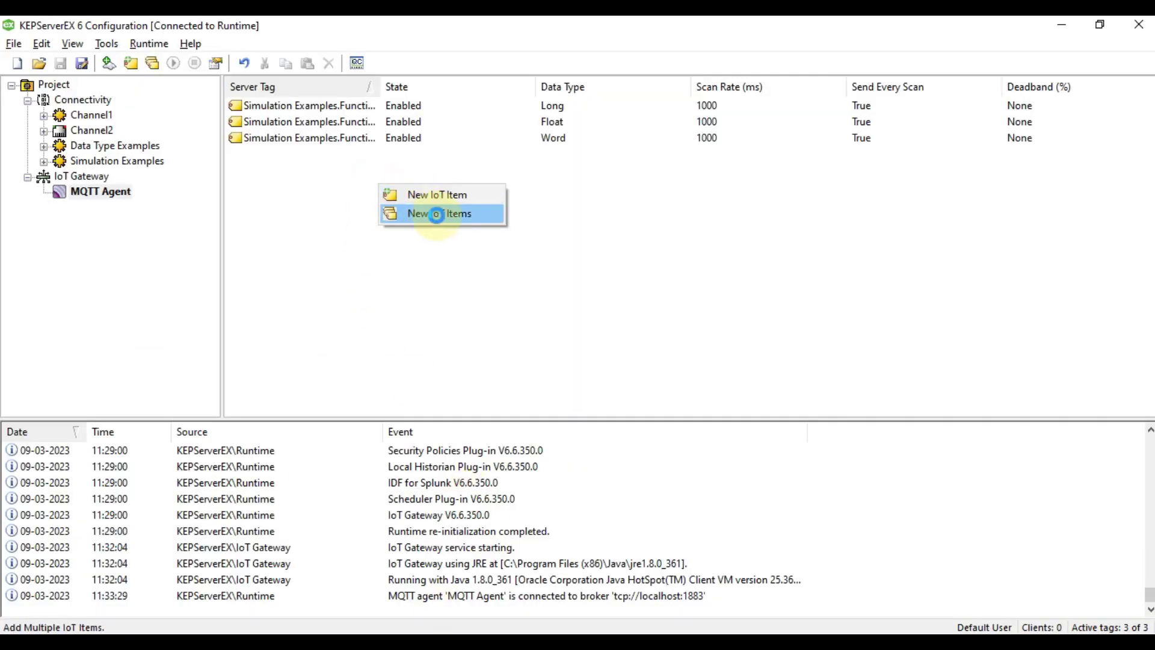
left_click(437, 215)
scroll(509, 490, "down", 3)
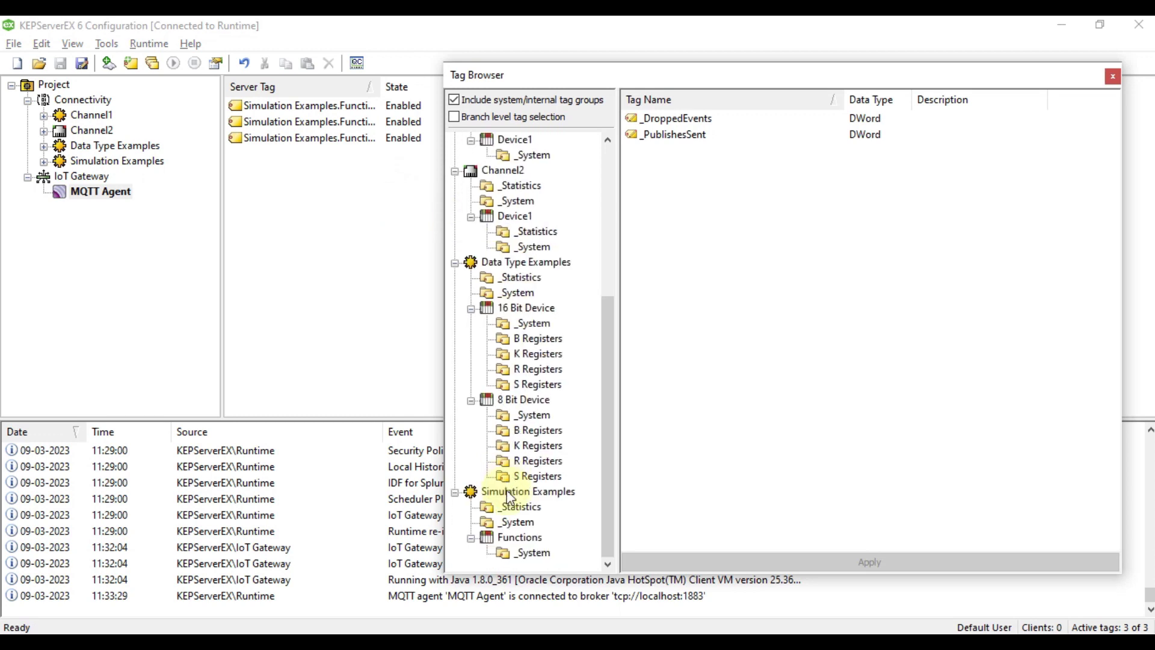
left_click(518, 539)
left_click(689, 251)
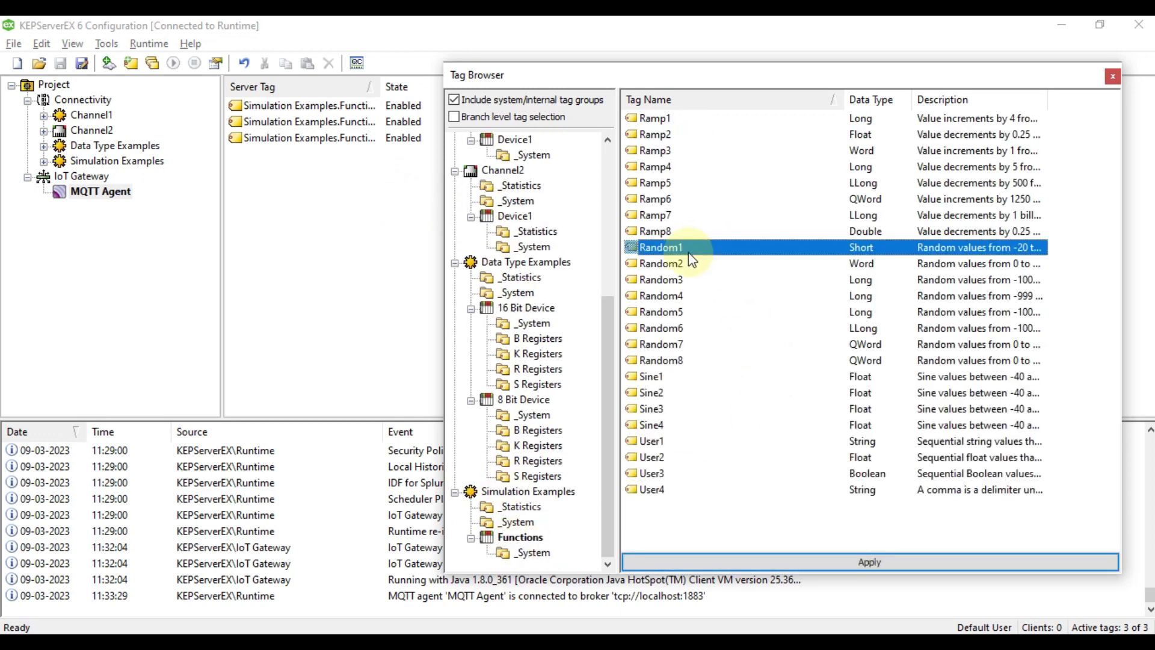
key("shift+Down")
key("shift+Down")
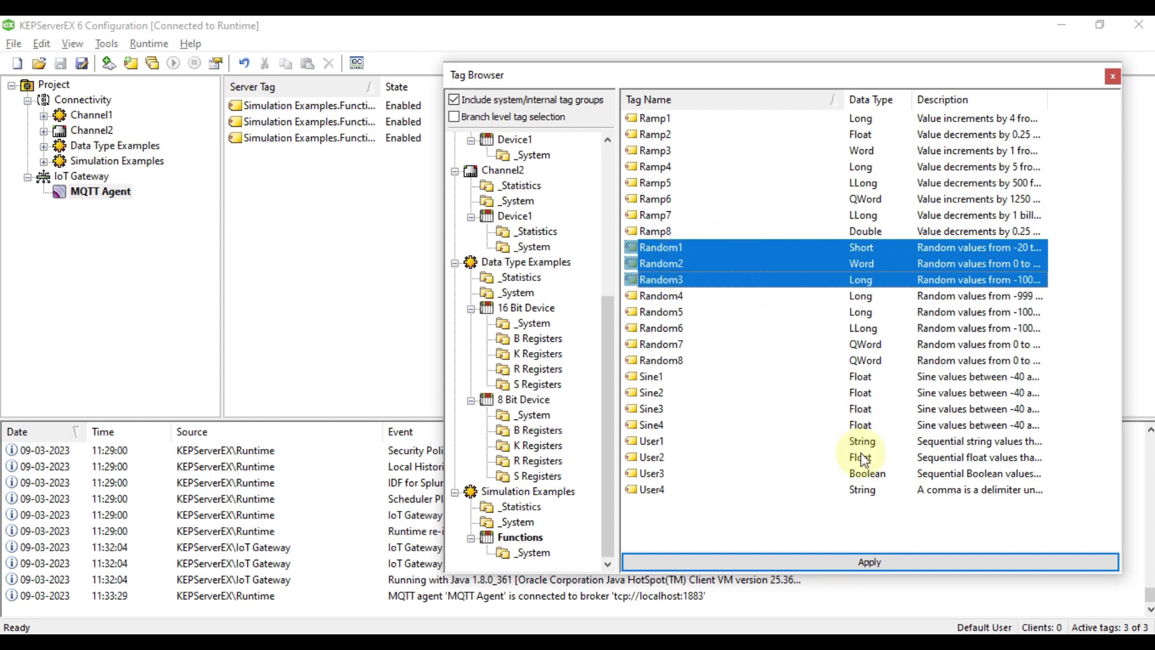
left_click(864, 560)
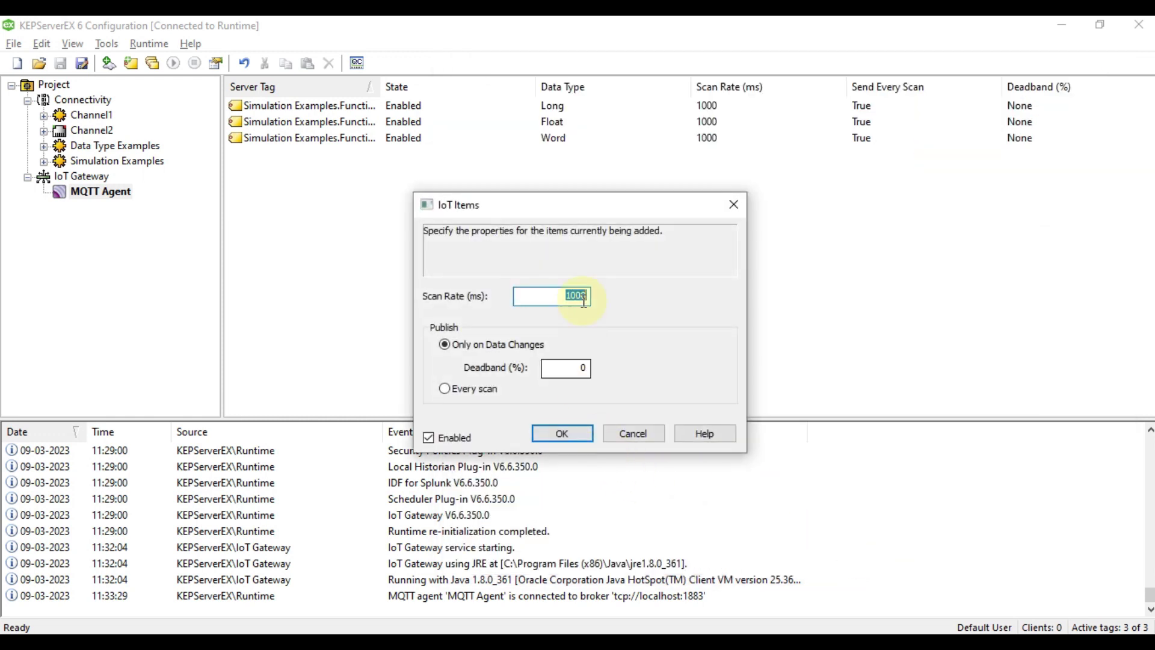
left_click(479, 390)
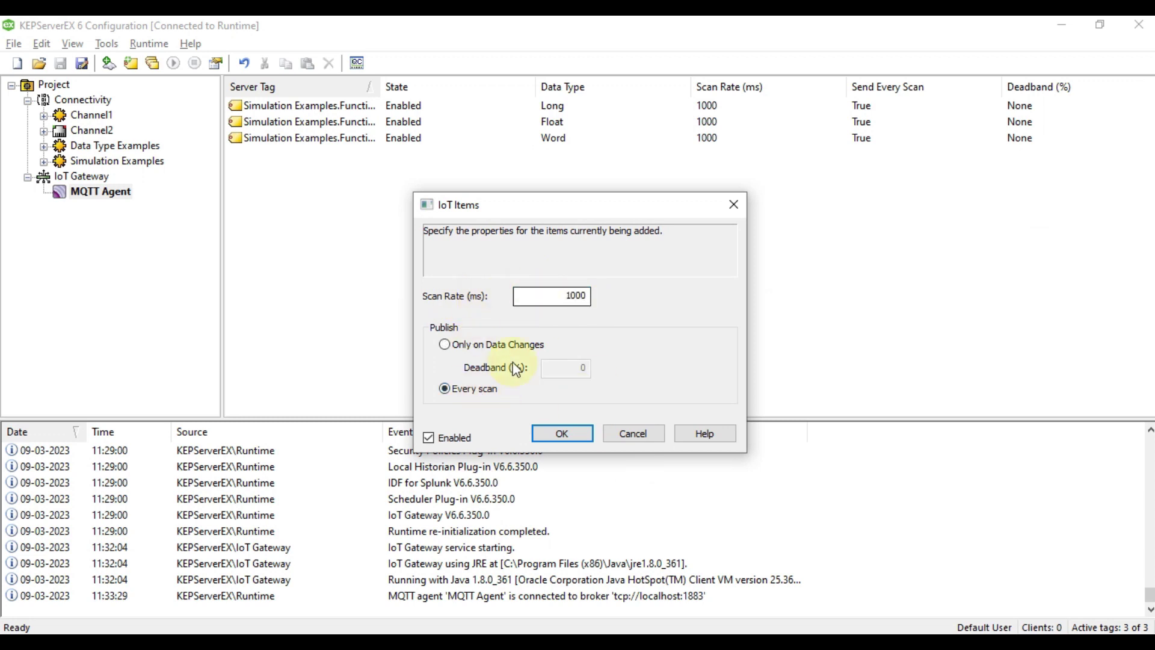
left_click(572, 437)
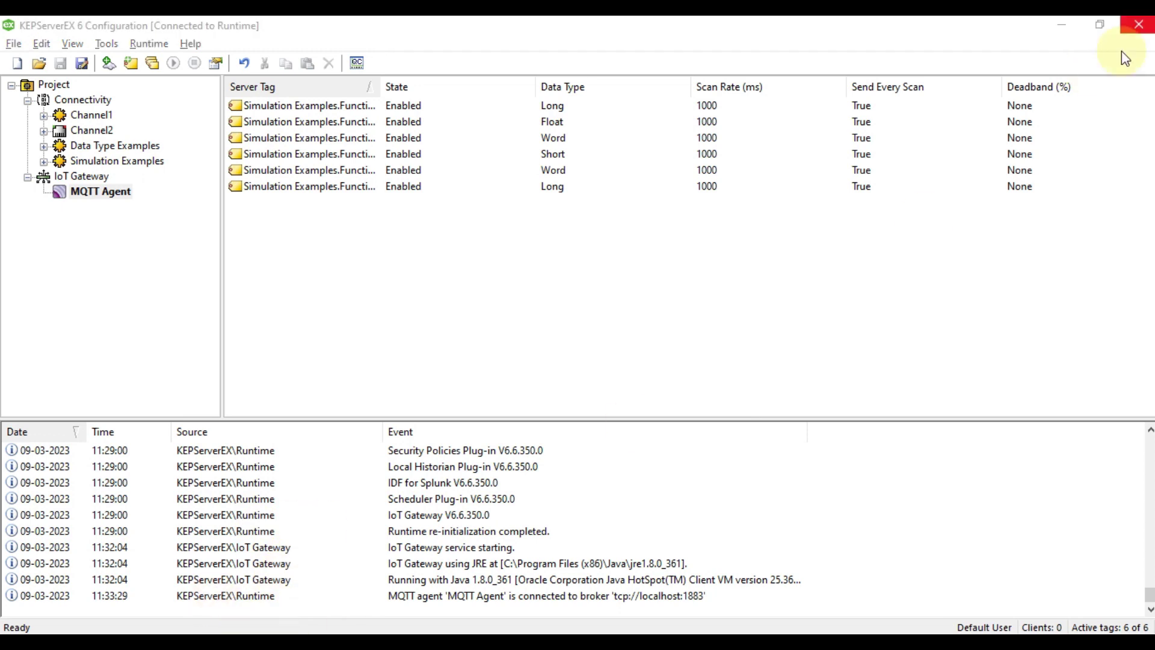
Bring MQTT Explorer forward and try charting the Random1 value from the latest message.
left_click(1062, 25)
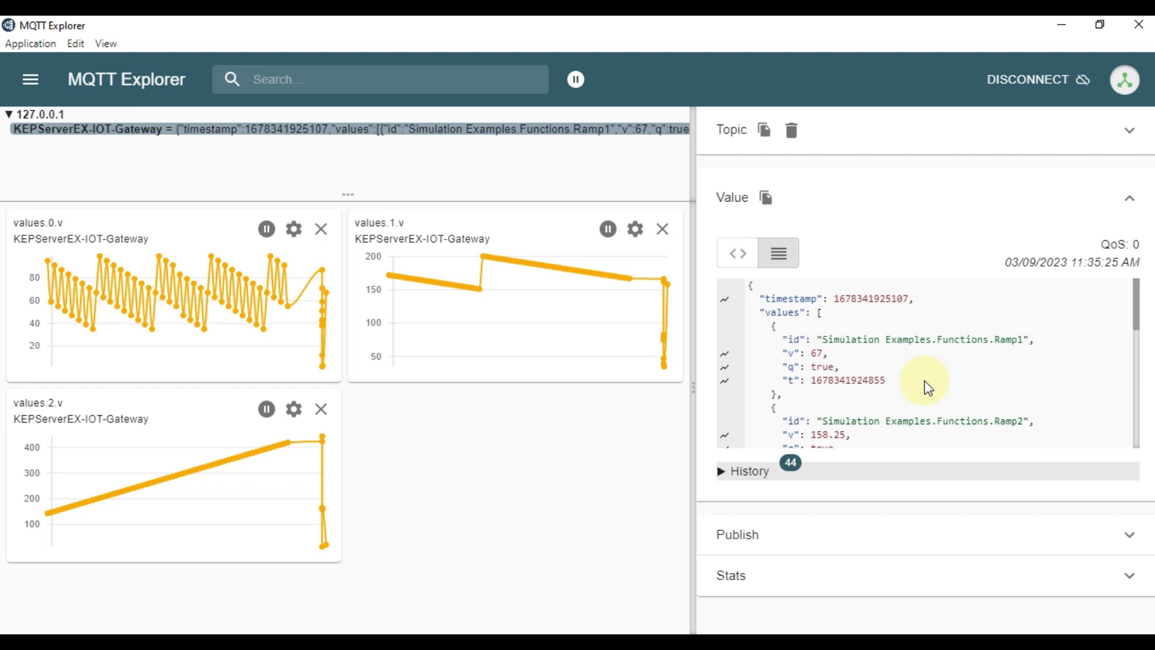
double_click(1003, 340)
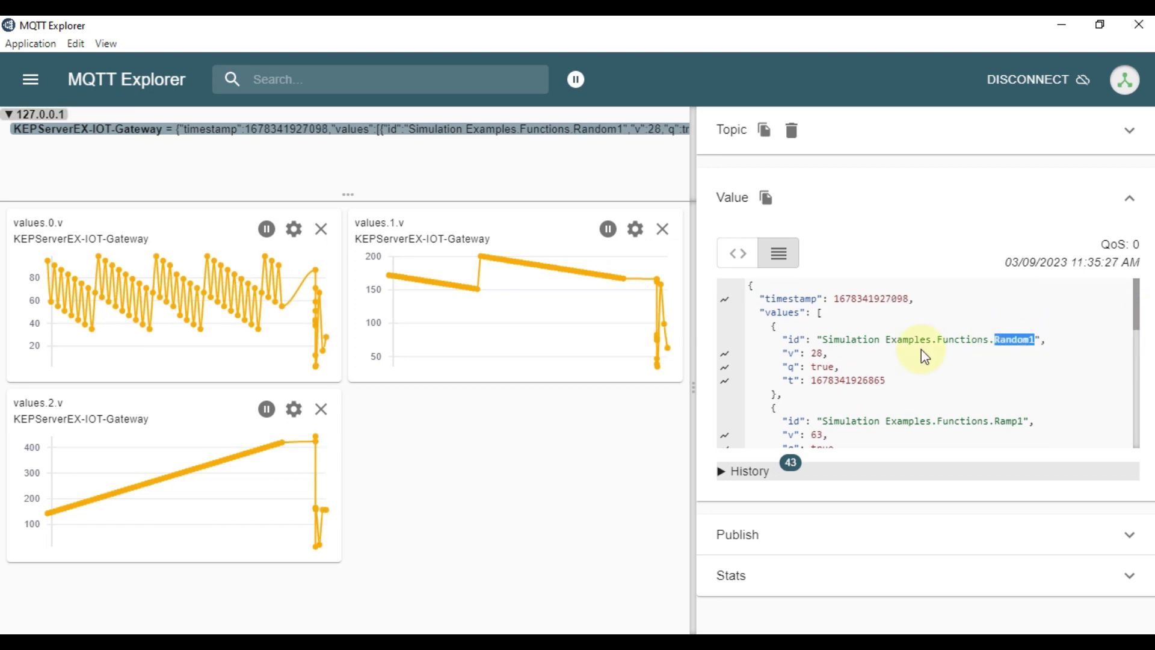
left_click(725, 354)
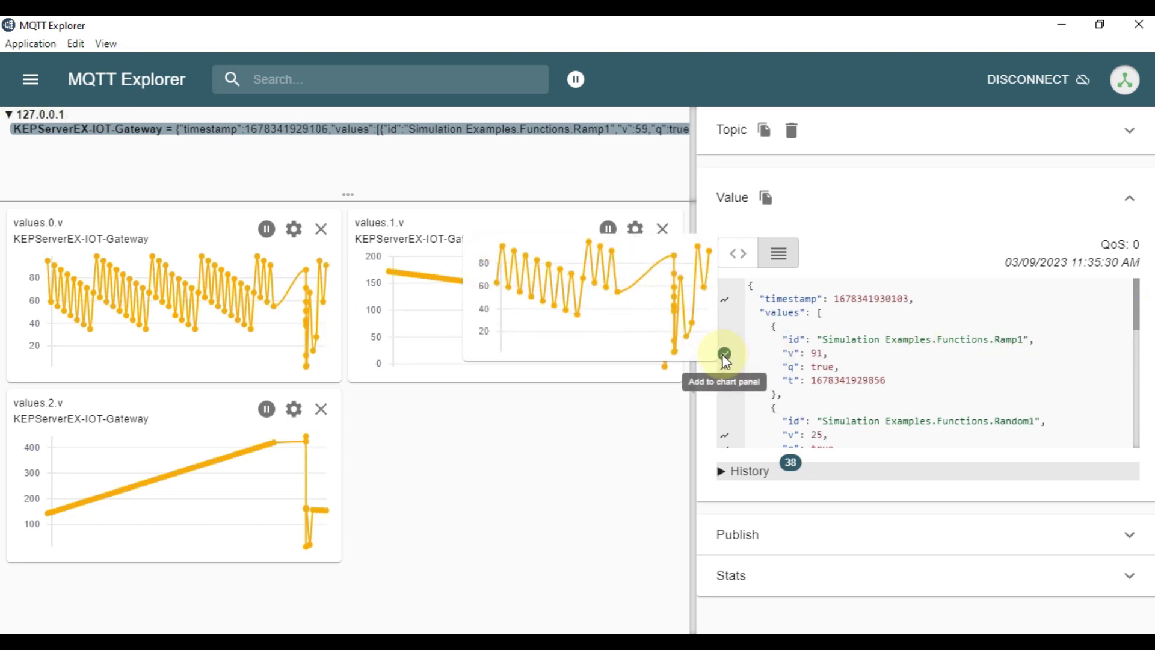
left_click(725, 354)
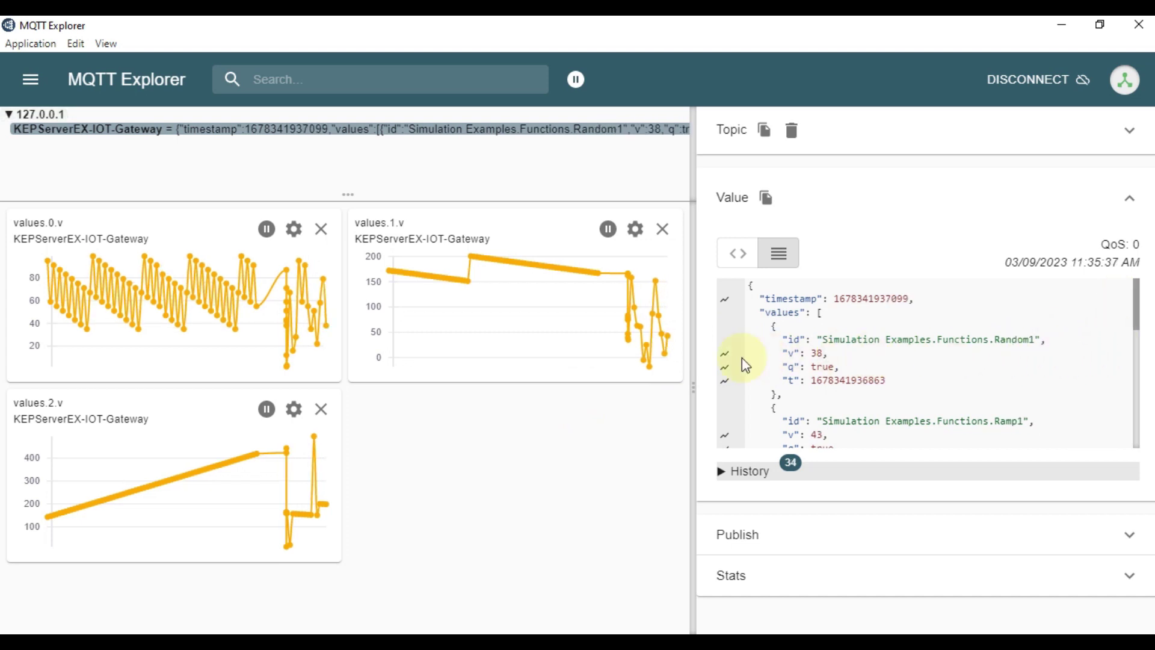
left_click(725, 355)
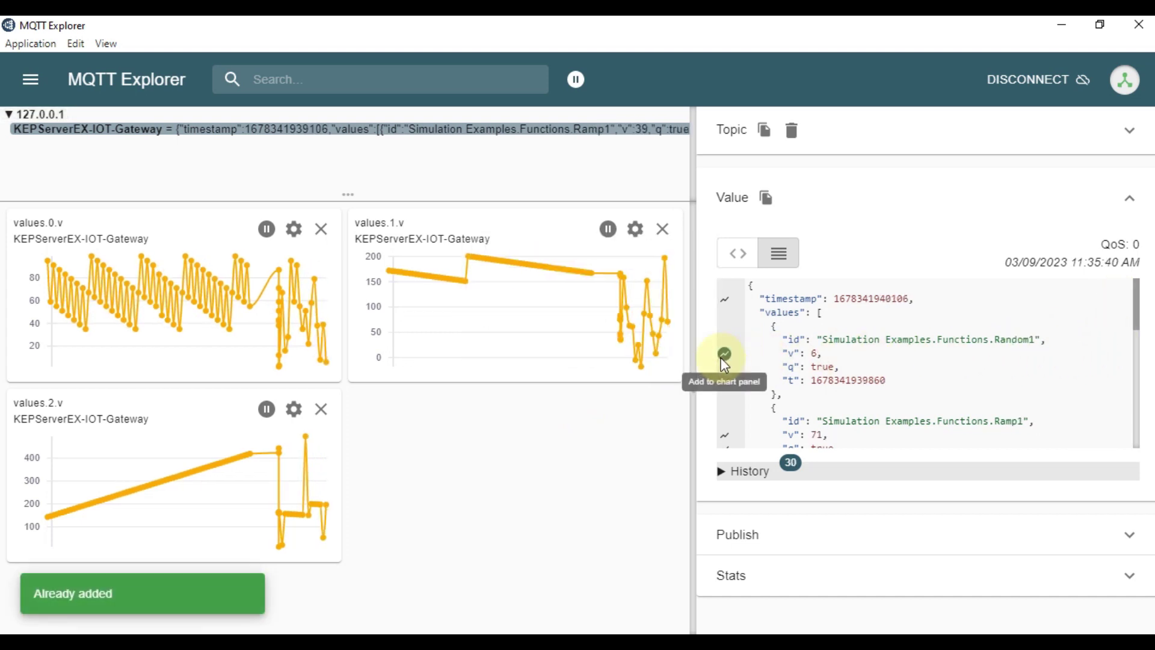
left_click_drag(1139, 310, 1136, 414)
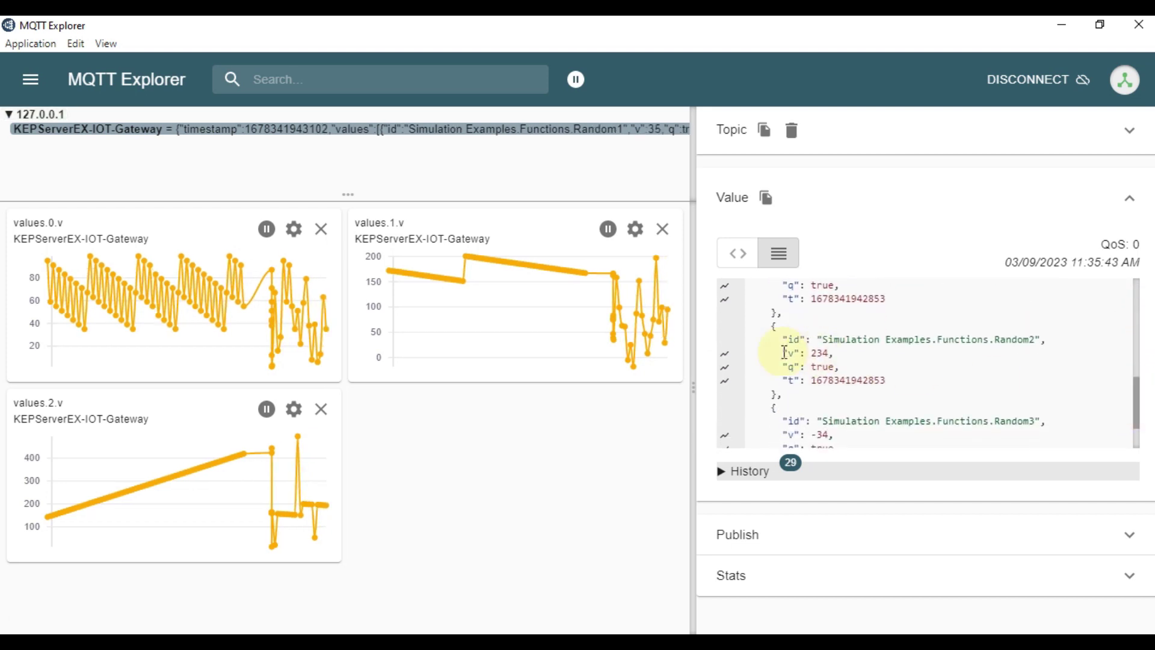
Chart the Random2 and Random3 values (values.4.v, values.5.v) and expand the message History.
left_click(725, 354)
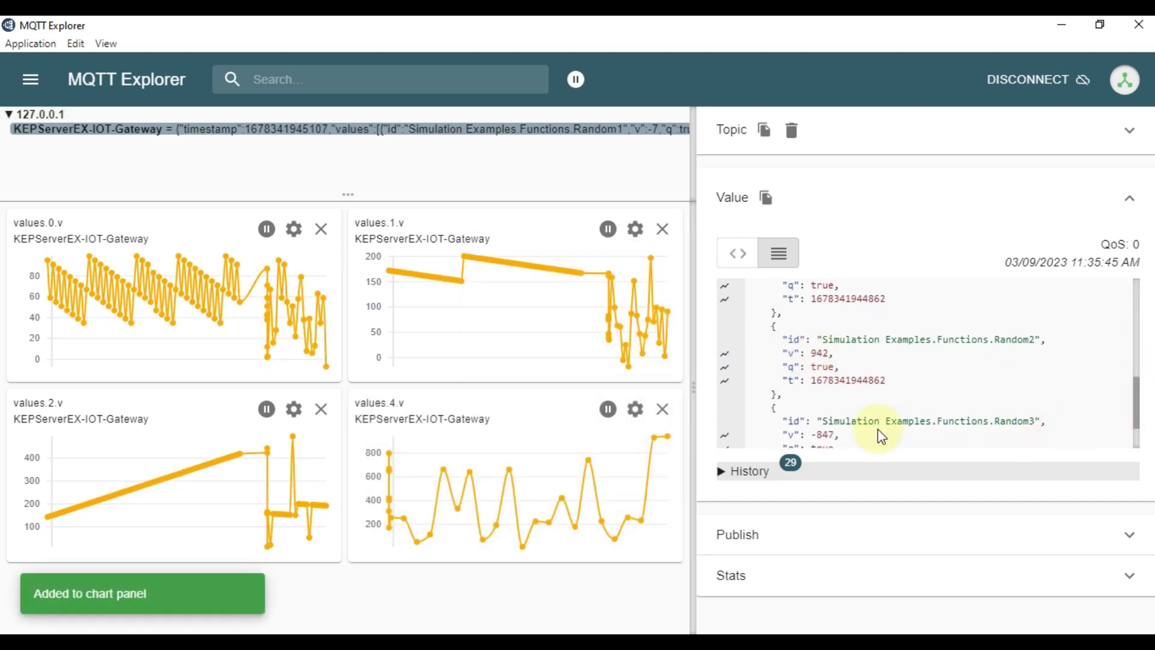
left_click(725, 434)
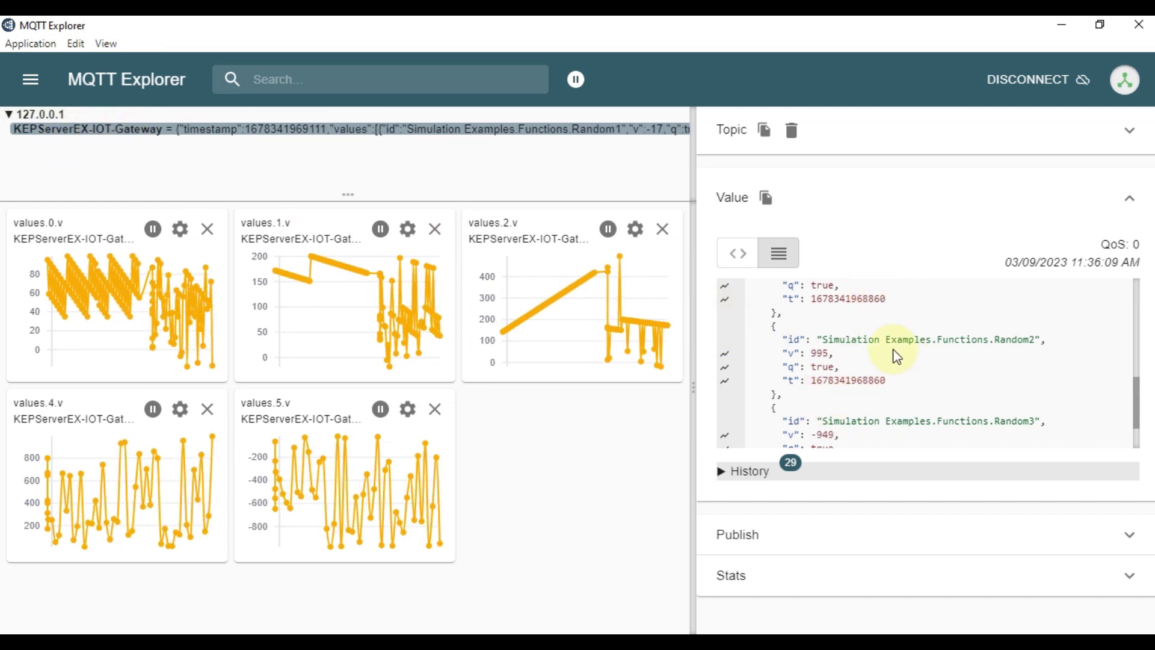
left_click(722, 471)
scroll(887, 396, "down", 2)
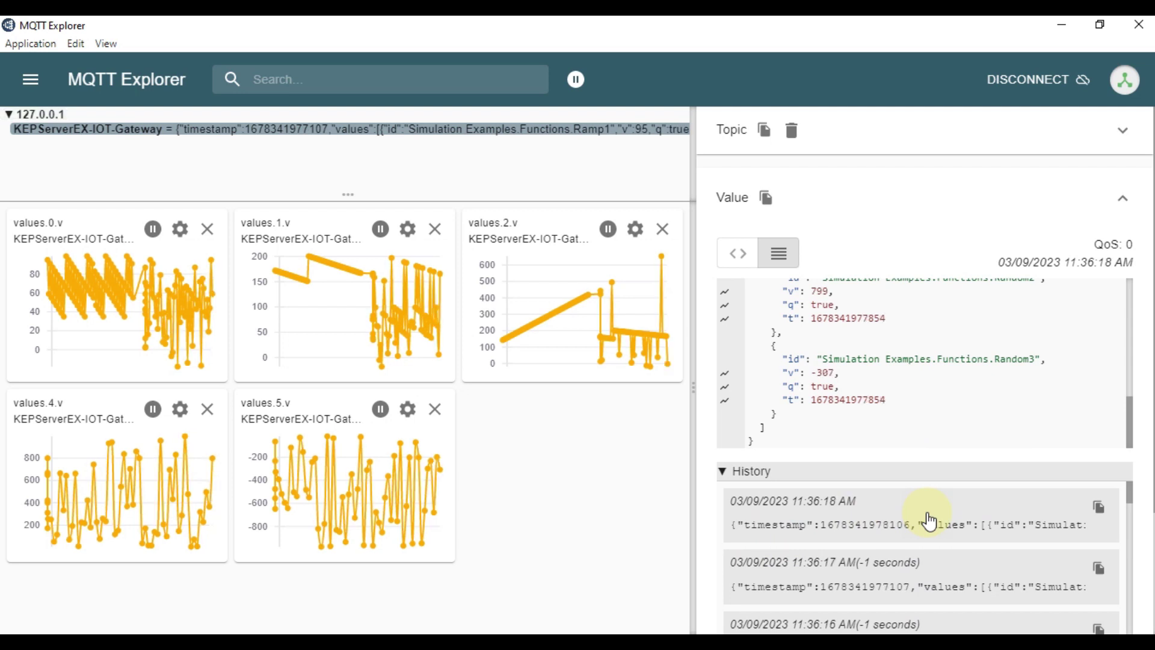
Bring the KEPServerEX 6 Configuration window back in front of MQTT Explorer from the taskbar.
mouse_move(188, 632)
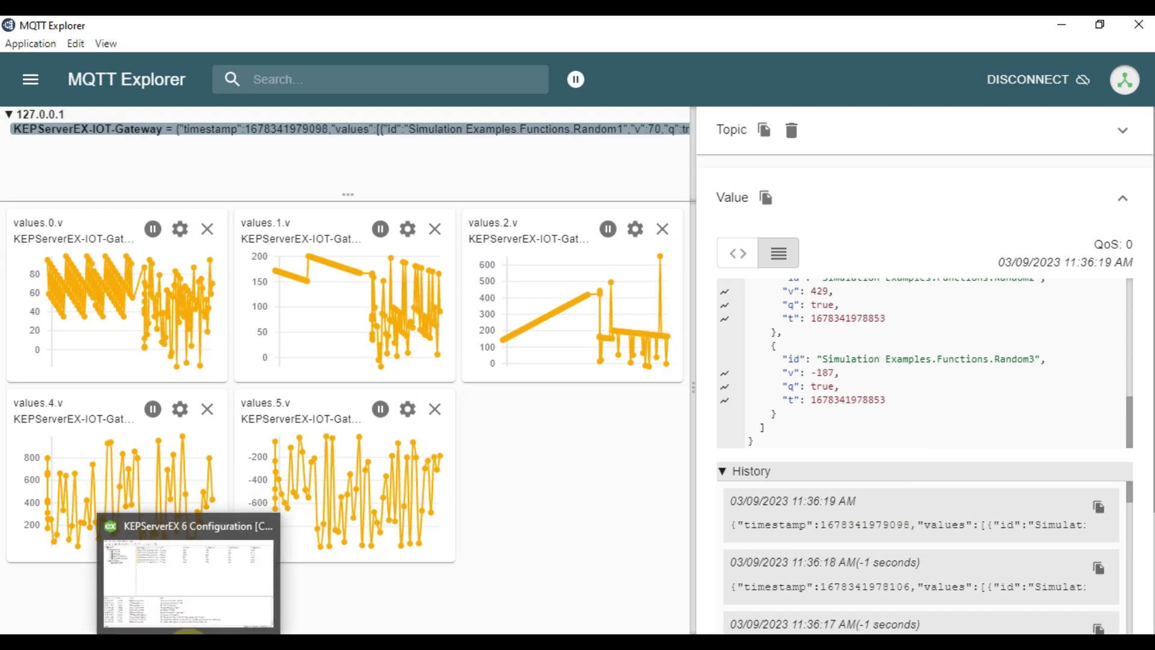
left_click(188, 632)
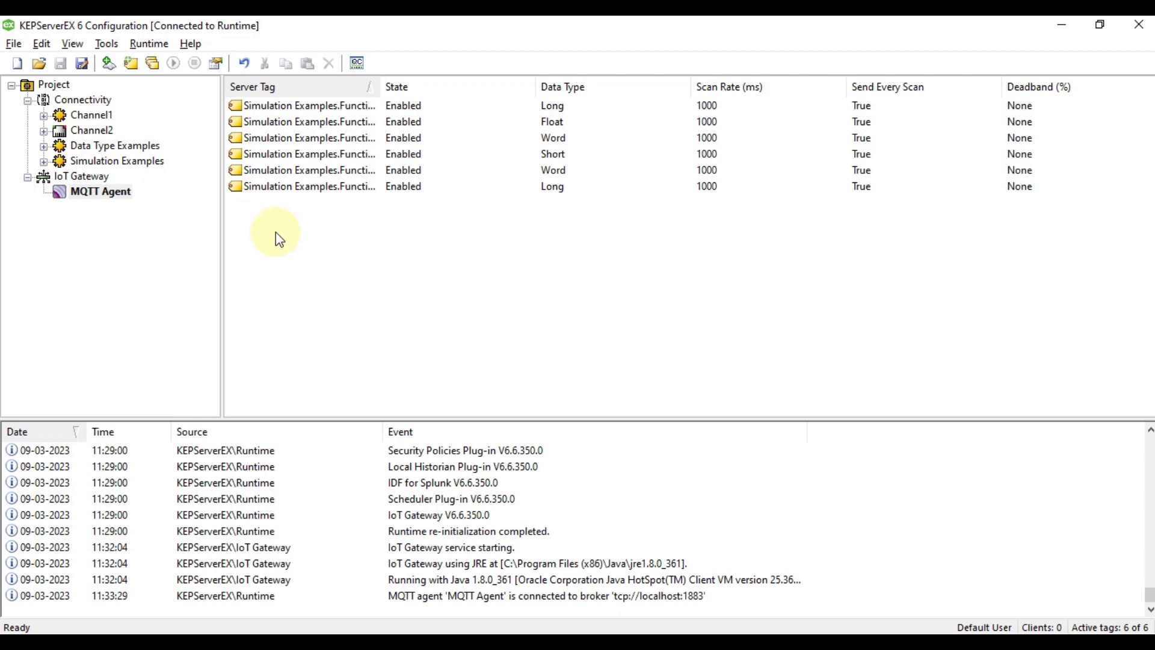
Select IoT Gateway, then MQTT Agent to review its six tags, and return to MQTT Explorer.
left_click(98, 177)
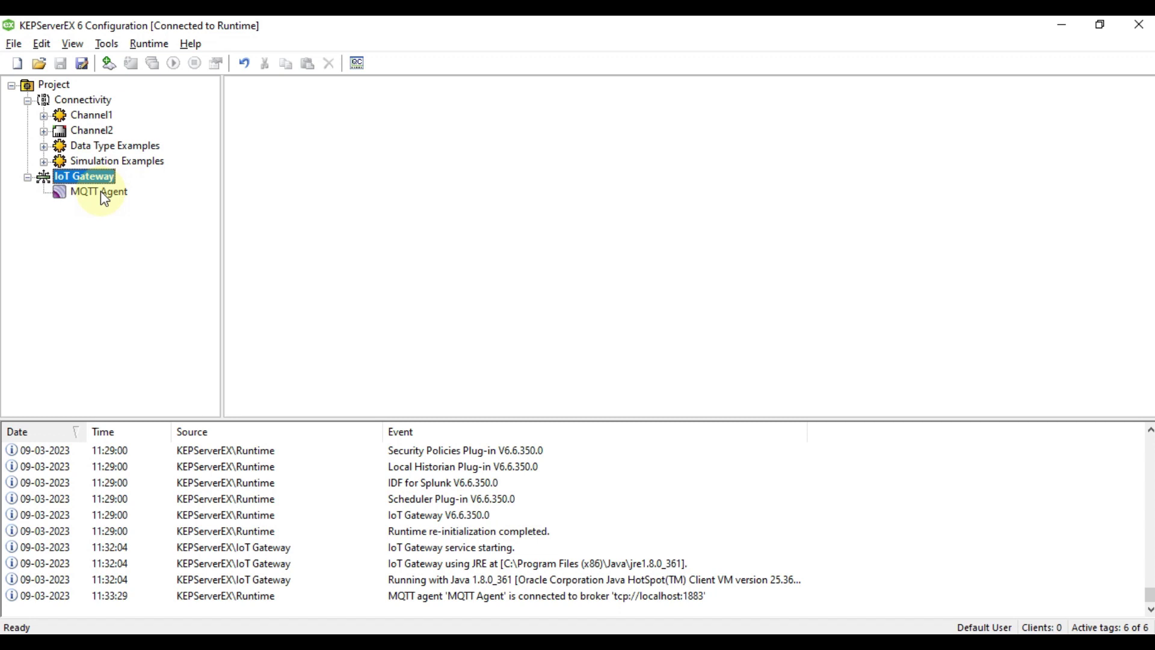
left_click(100, 191)
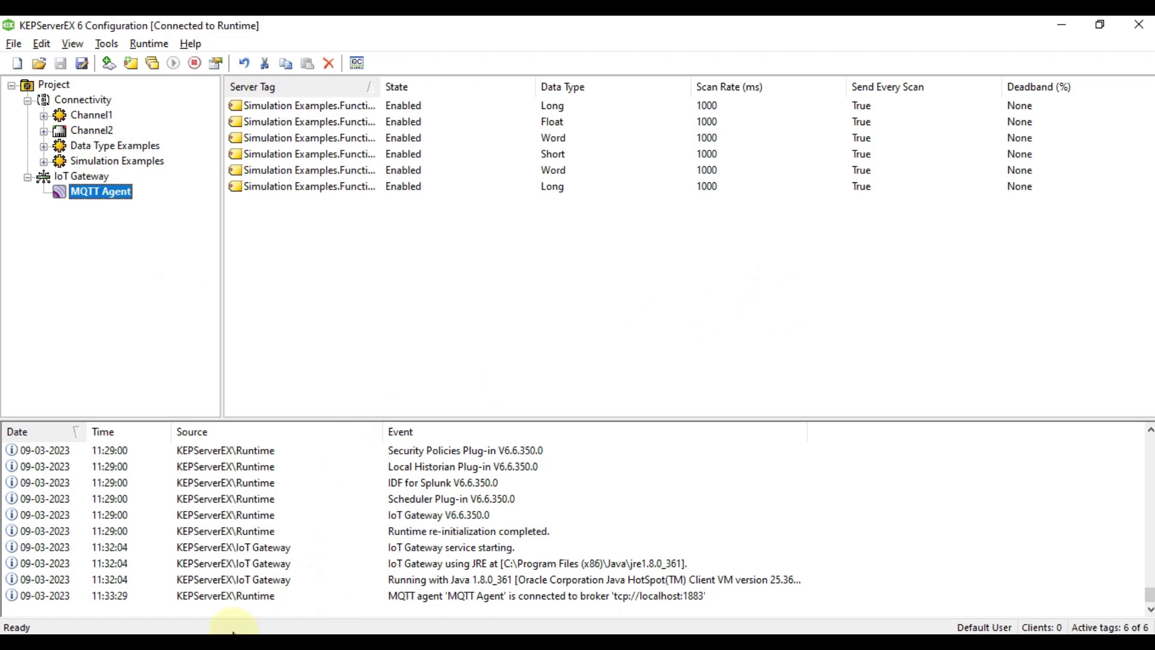
left_click(346, 618)
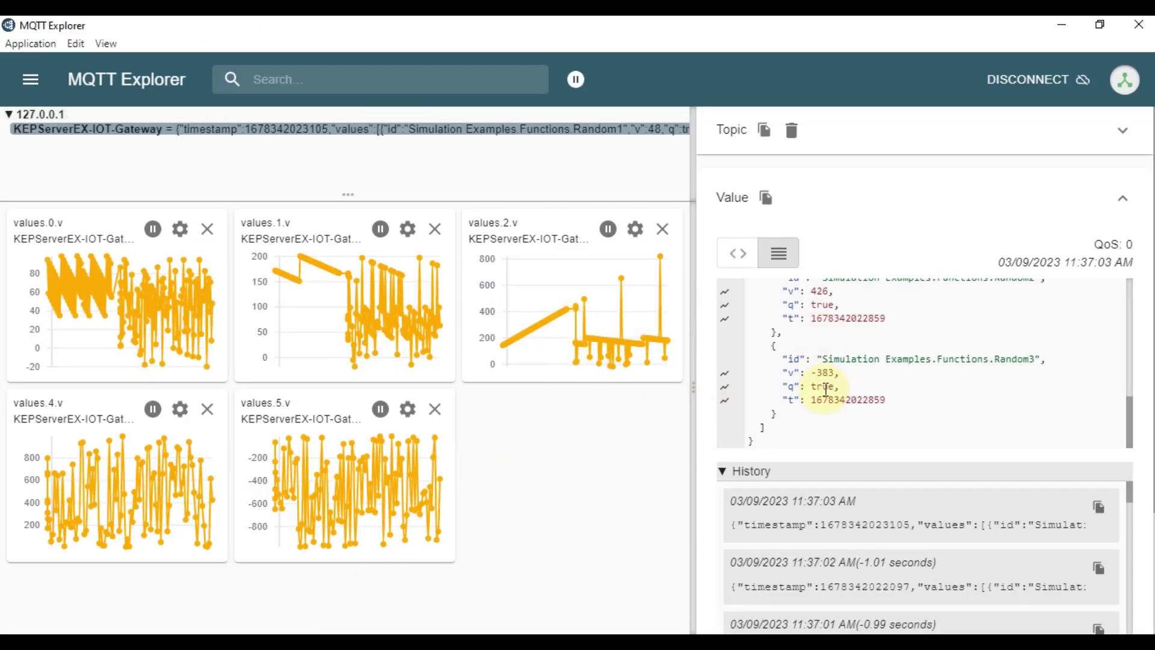
Scroll up in MQTT Explorer to the newest KEPServerEX-IOT-Gateway message.
scroll(818, 385, "up", 5)
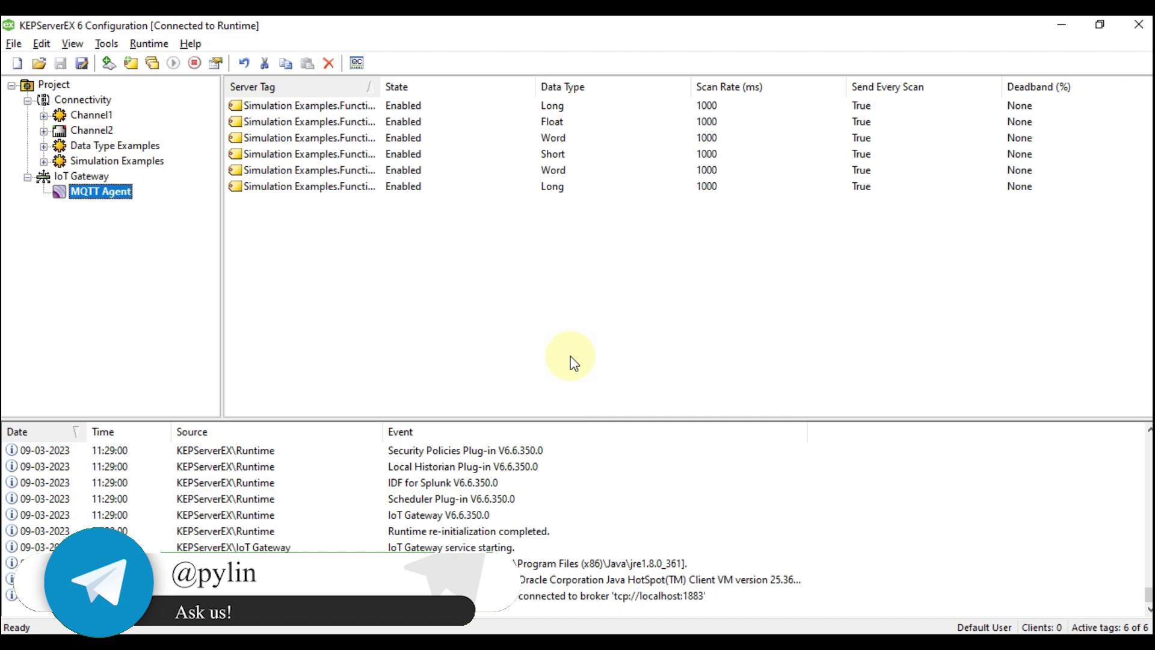
Recheck the MQTT Agent tag list, then minimize Firefox, KEPServerEX and MQTT Explorer to reveal the desktop.
left_click(88, 175)
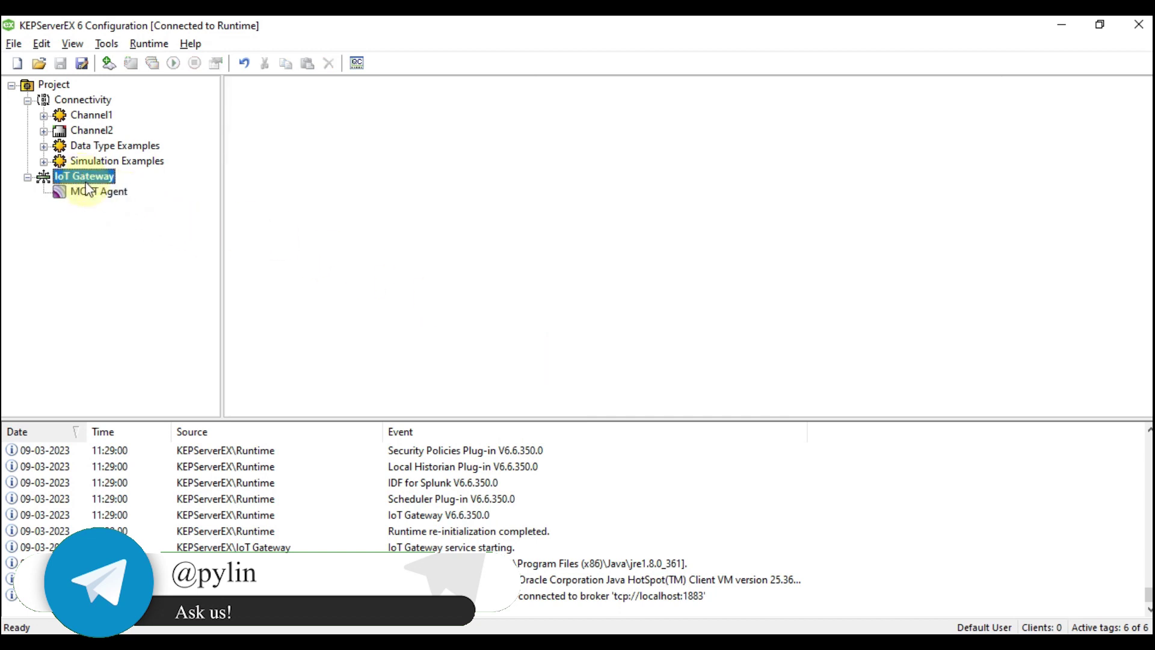
left_click(99, 194)
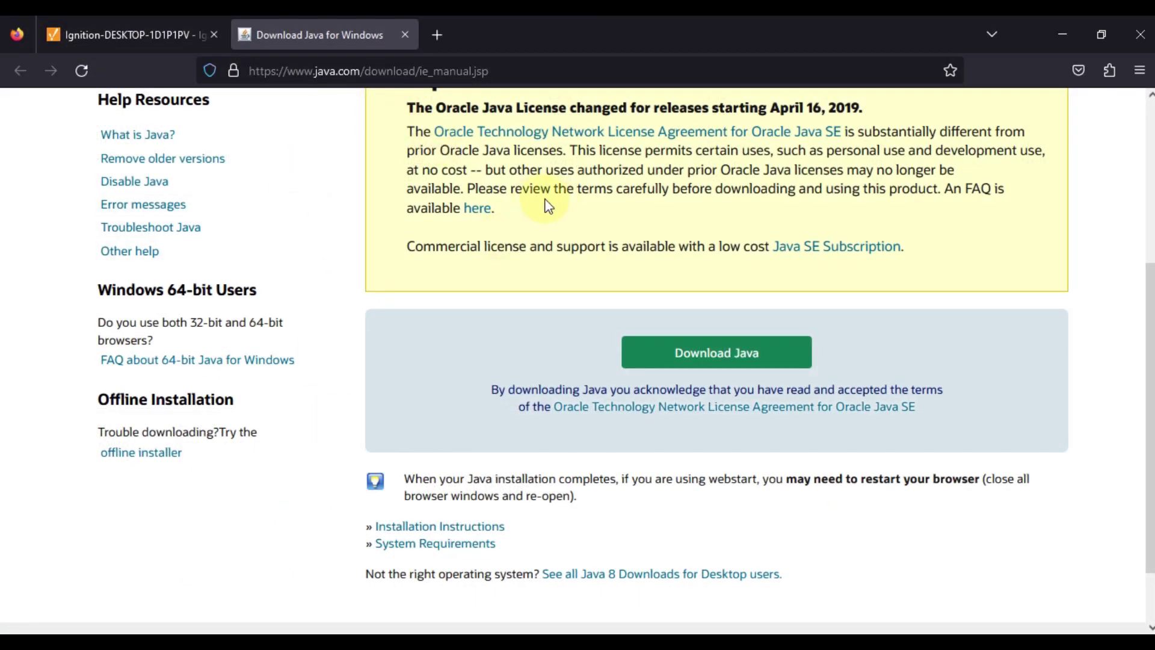
left_click(1052, 37)
left_click(1058, 29)
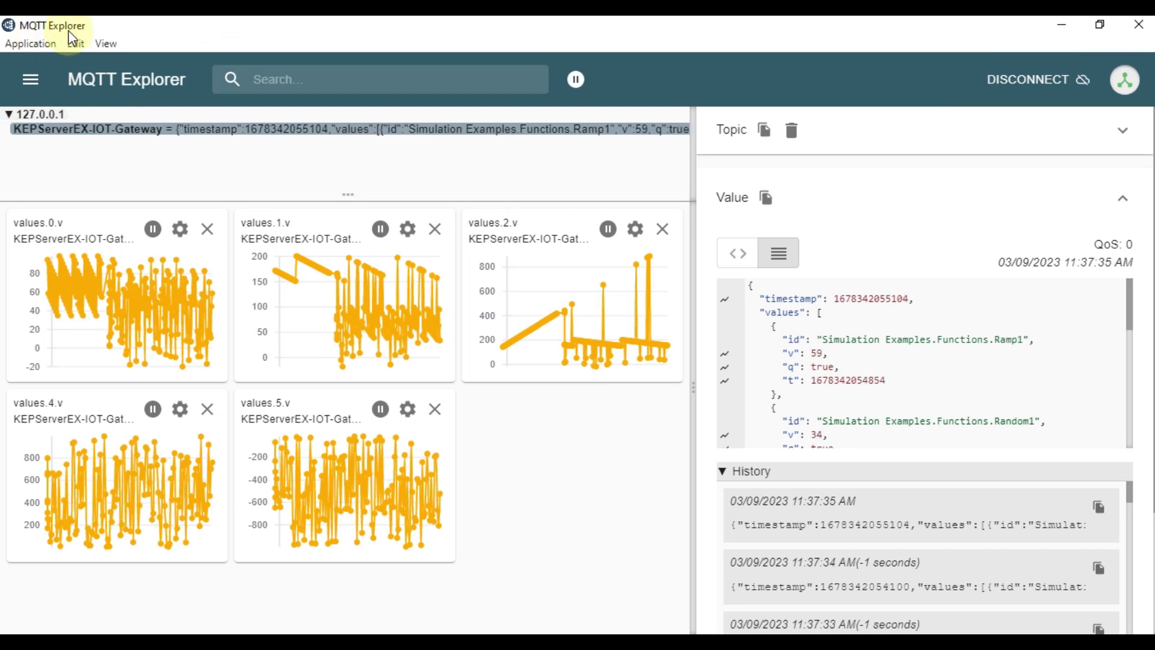
left_click_drag(348, 194, 356, 257)
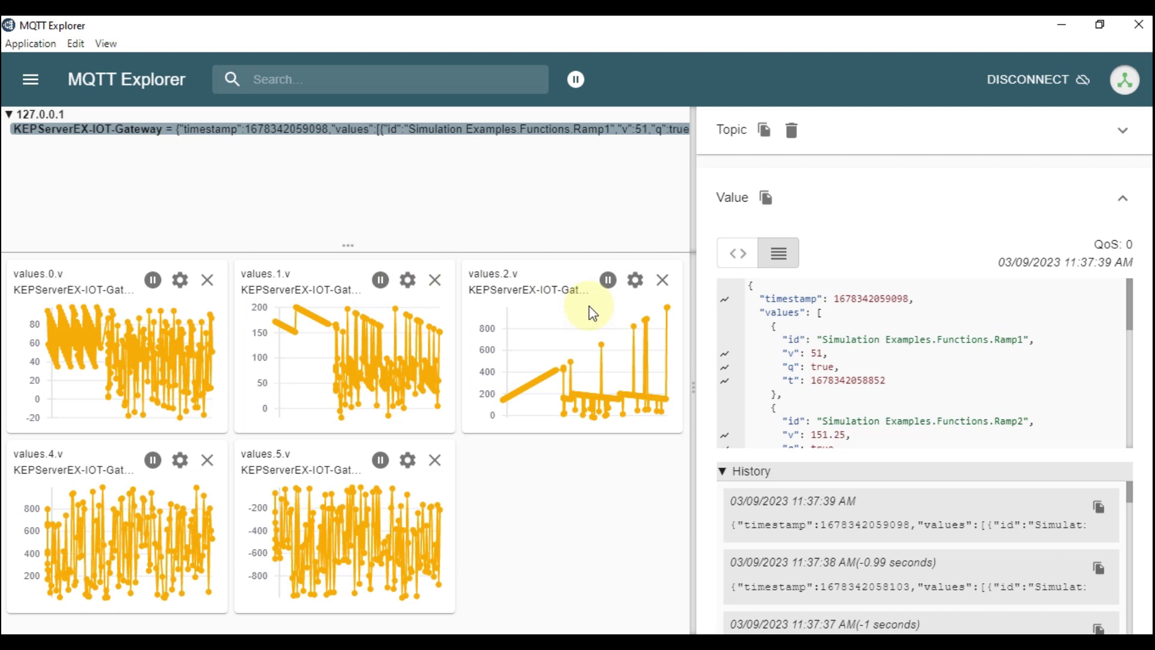
left_click(1060, 34)
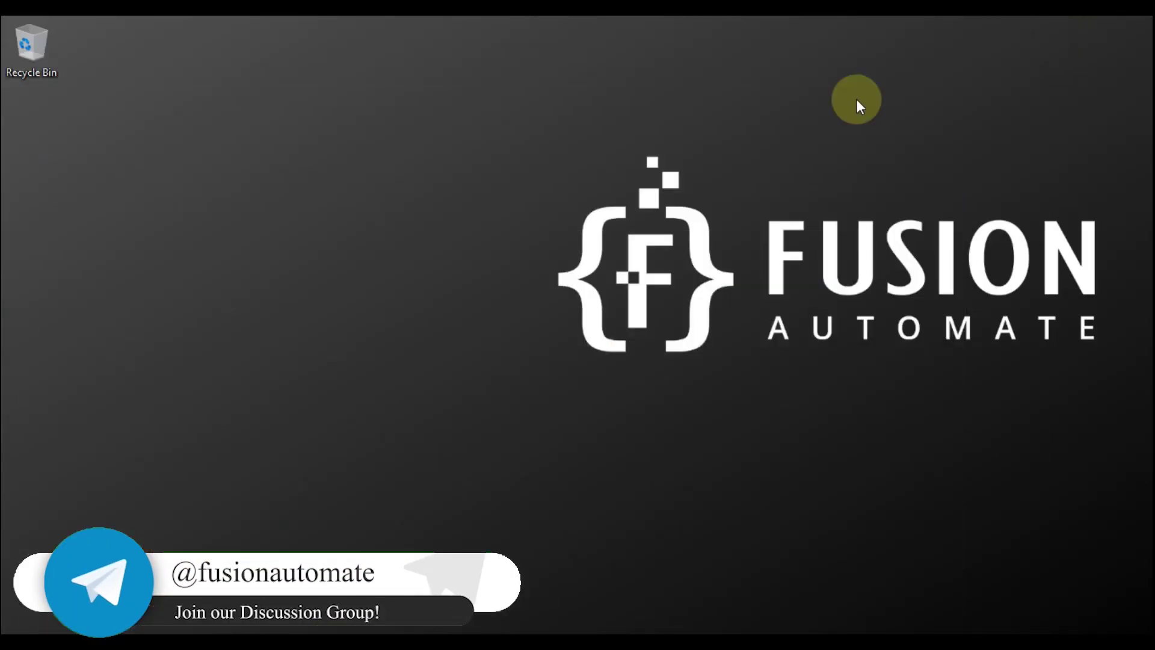